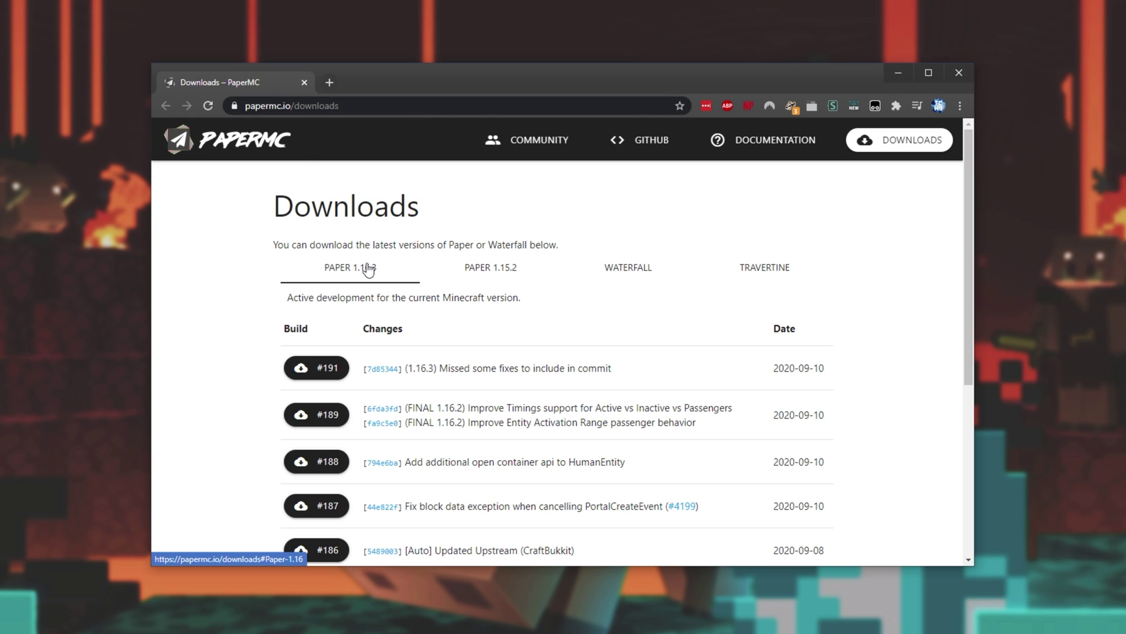
# Download paper-191.jar (Paper 1.16.3 build #191), glancing at the Legacy page before returning.
pyautogui.click(349, 275)
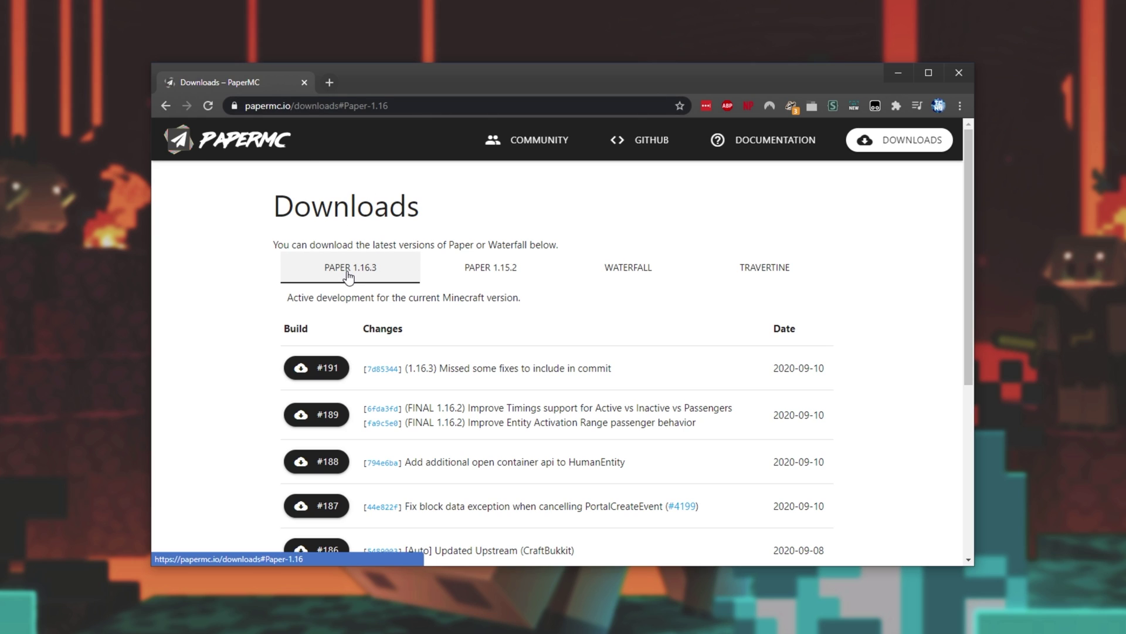
pyautogui.click(331, 370)
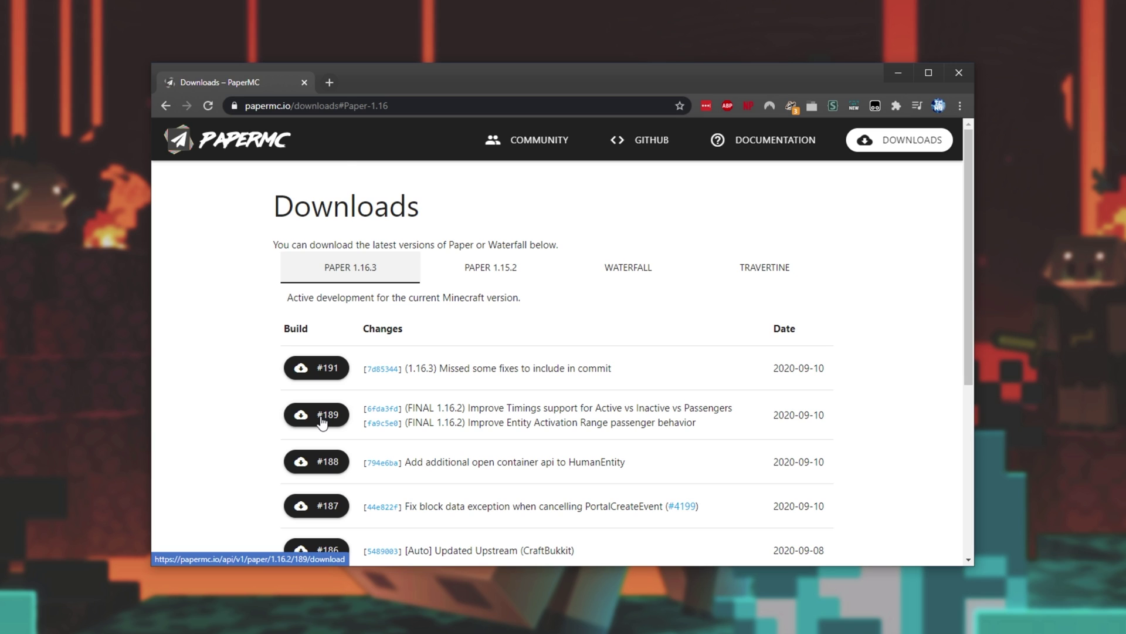
pyautogui.scroll(-10, 321, 421)
pyautogui.click(572, 520)
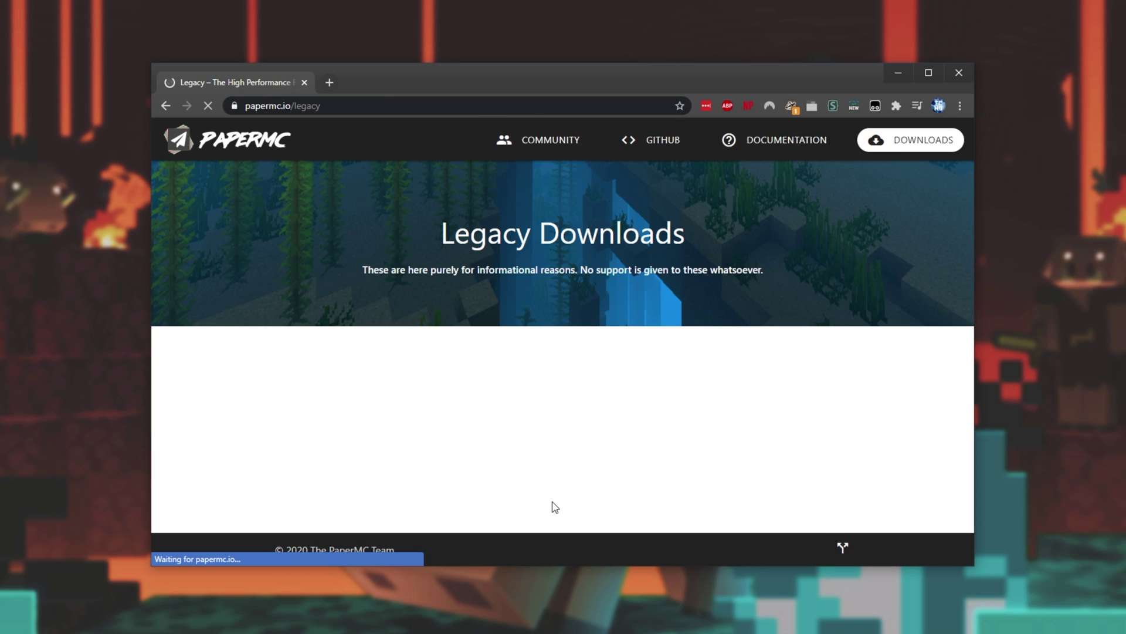
pyautogui.scroll(-1, 483, 413)
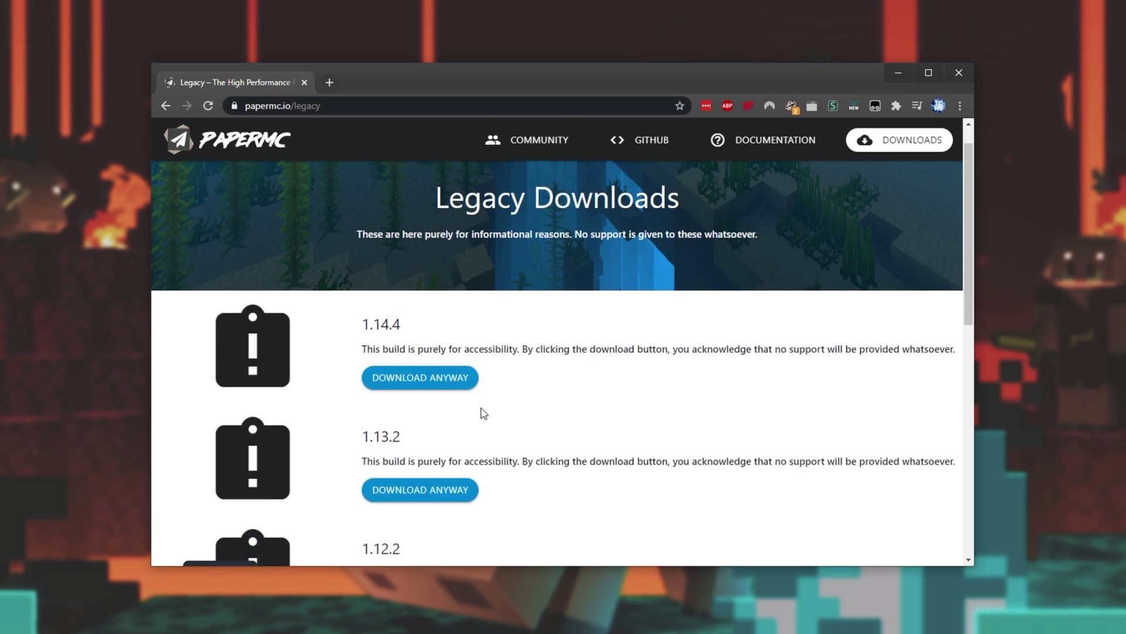
pyautogui.scroll(-8, 483, 414)
pyautogui.scroll(9, 477, 456)
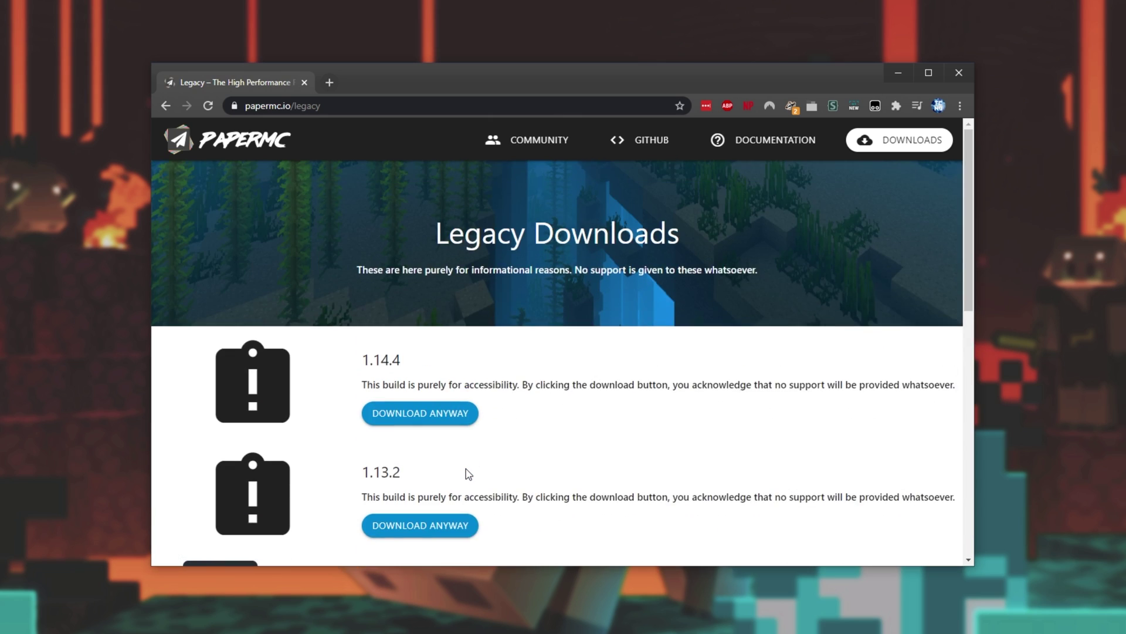
pyautogui.hotkey('alt', 'Left')
# Keep the downloaded paper-191.jar and create a new desktop folder named Paper.
pyautogui.click(306, 371)
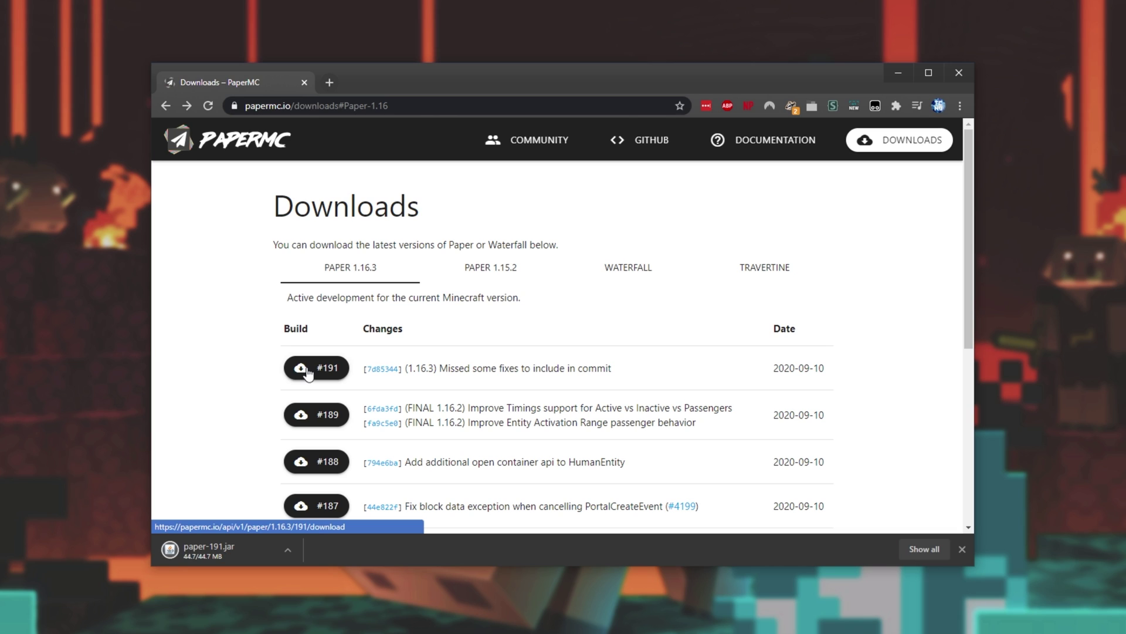
pyautogui.click(382, 549)
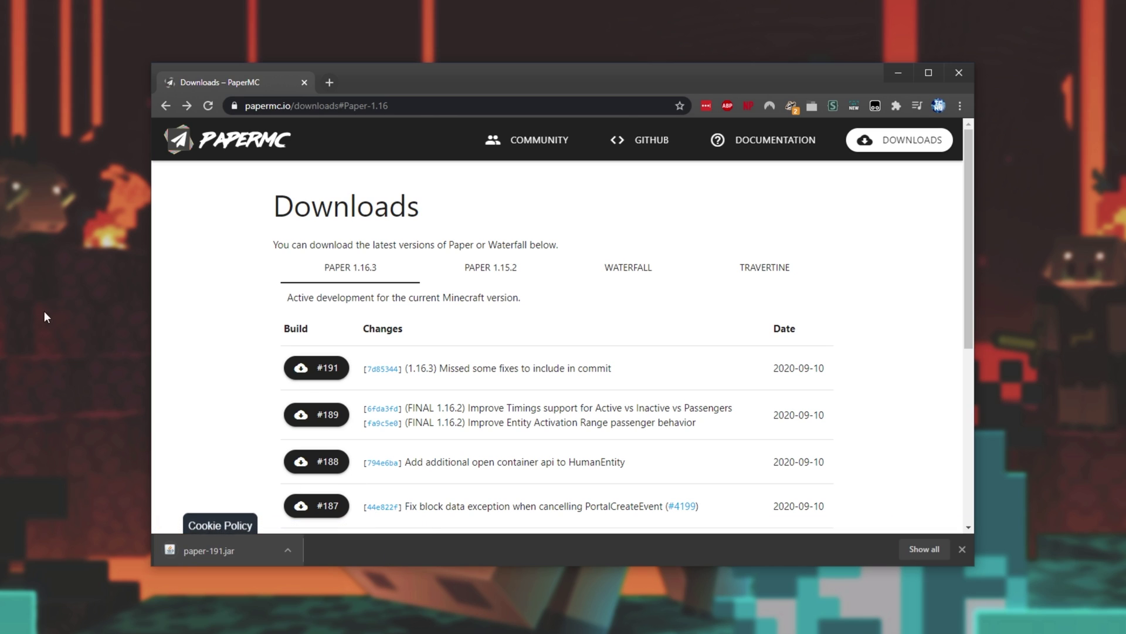
pyautogui.rightClick(22, 313)
pyautogui.moveTo(98, 495)
pyautogui.click(172, 494)
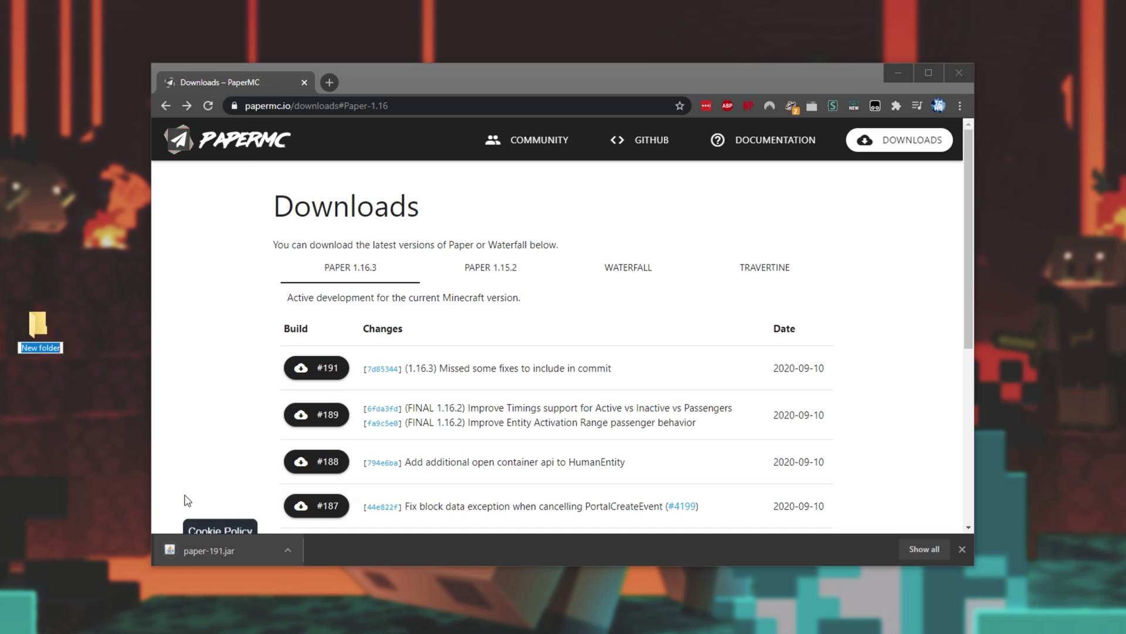
pyautogui.write('Paper')
pyautogui.press('Return')
# Move paper-191.jar into the Paper folder and open it in File Explorer.
pyautogui.moveTo(209, 550); pyautogui.dragTo(45, 340)
pyautogui.doubleClick(45, 340)
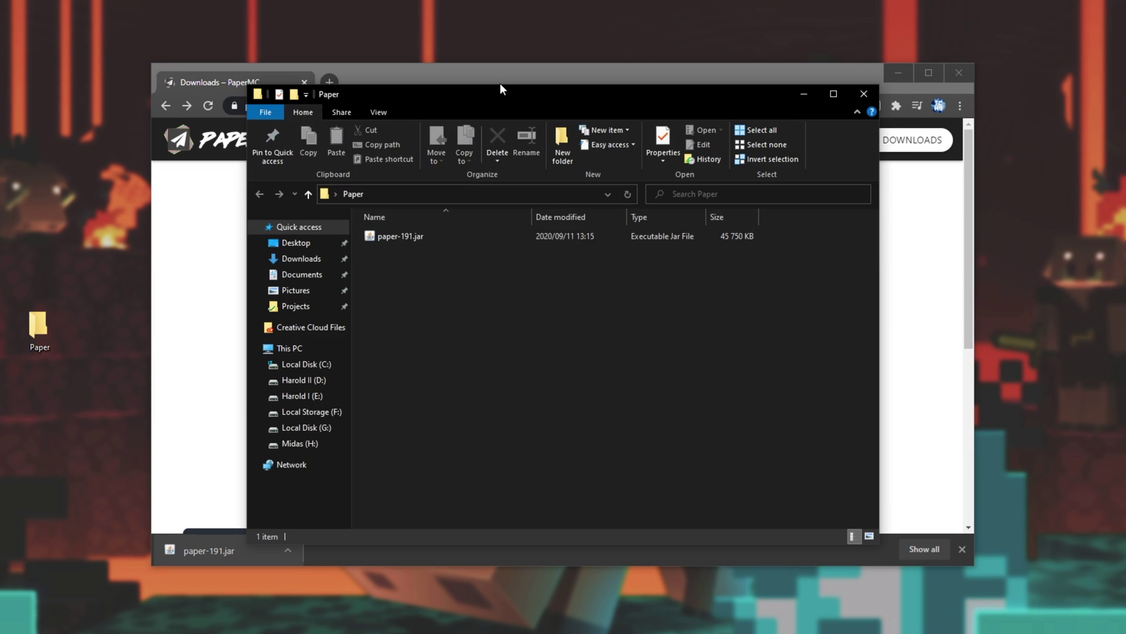
pyautogui.click(523, 76)
pyautogui.click(897, 73)
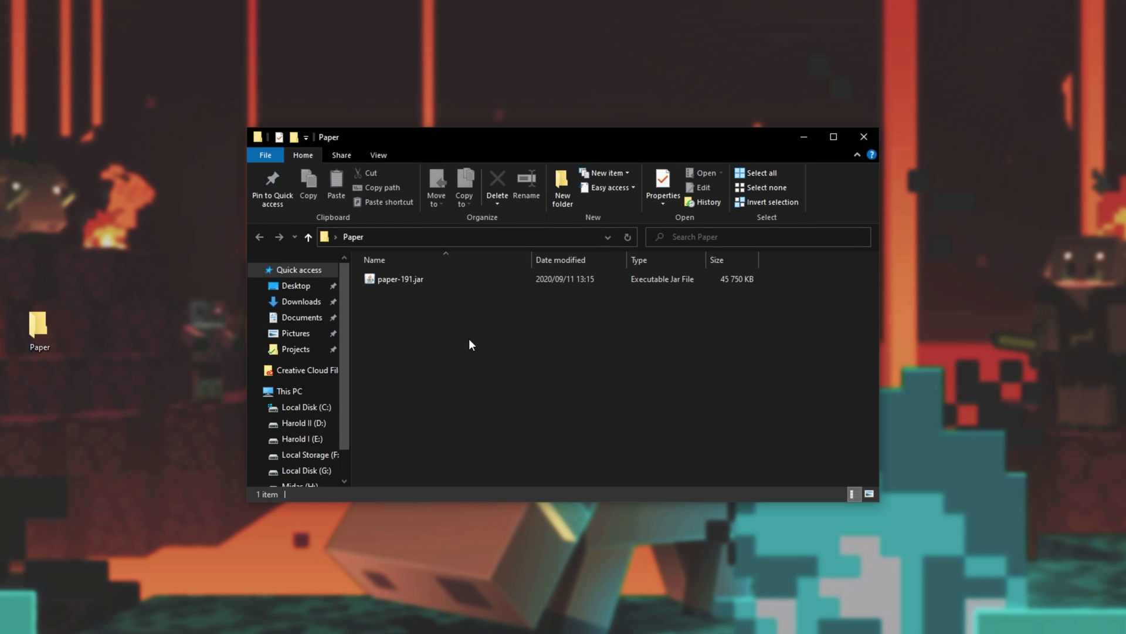
# Create an empty batch file named server.bat in the Paper folder, accepting the extension change.
pyautogui.rightClick(479, 335)
pyautogui.moveTo(585, 554)
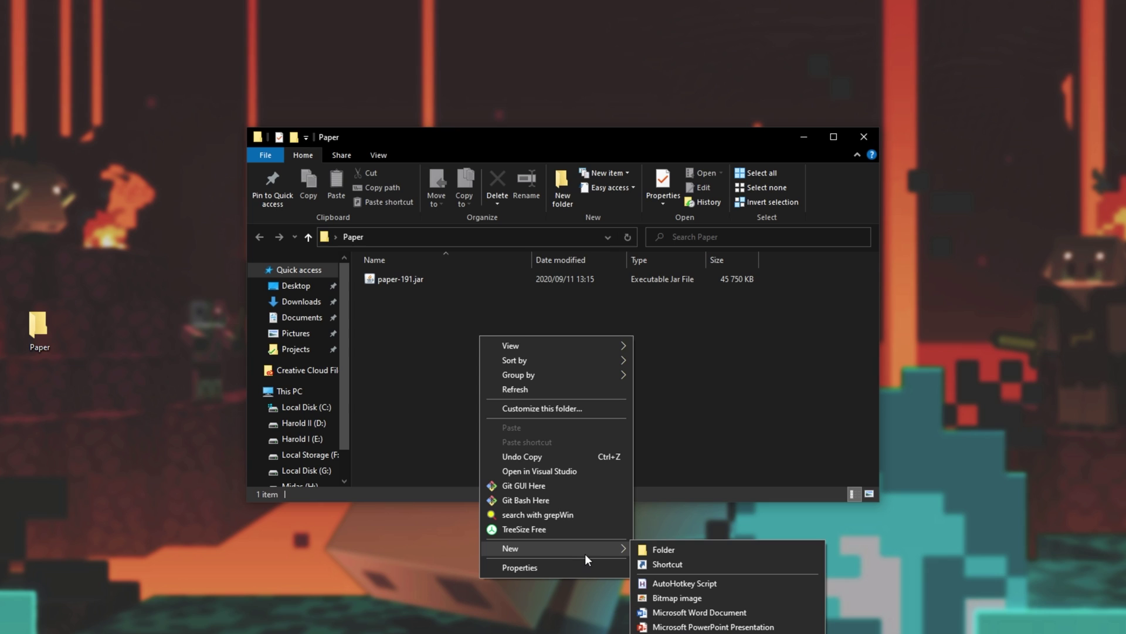
pyautogui.click(698, 633)
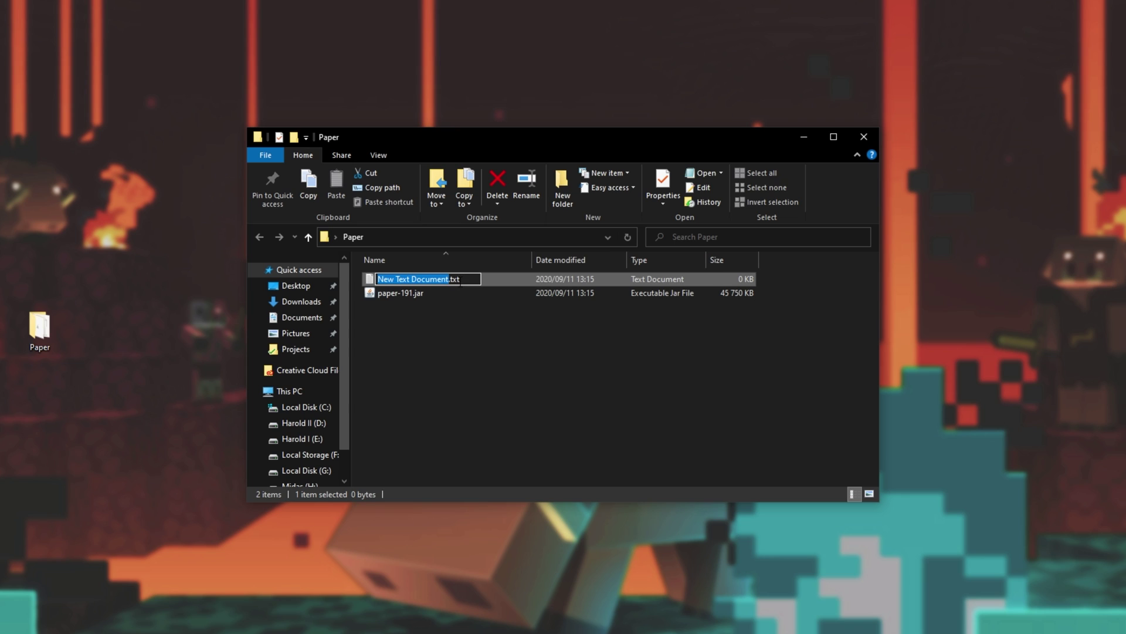
pyautogui.write('server.bat')
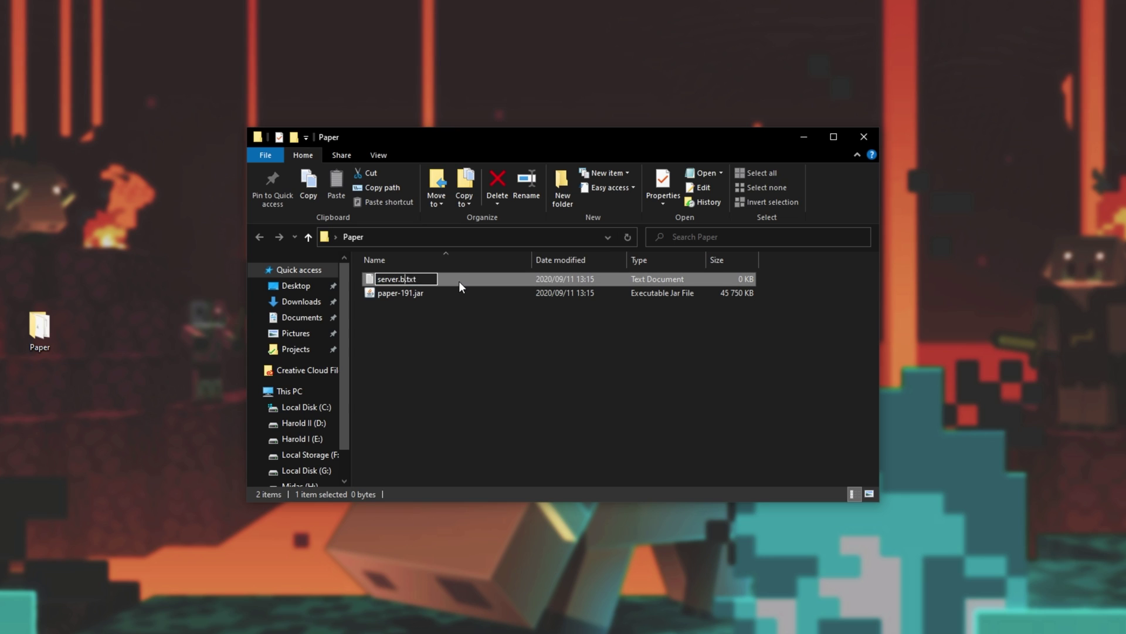
pyautogui.hotkey('shift', 'End')
pyautogui.press('BackSpace')
pyautogui.press('BackSpace')
pyautogui.press('Return')
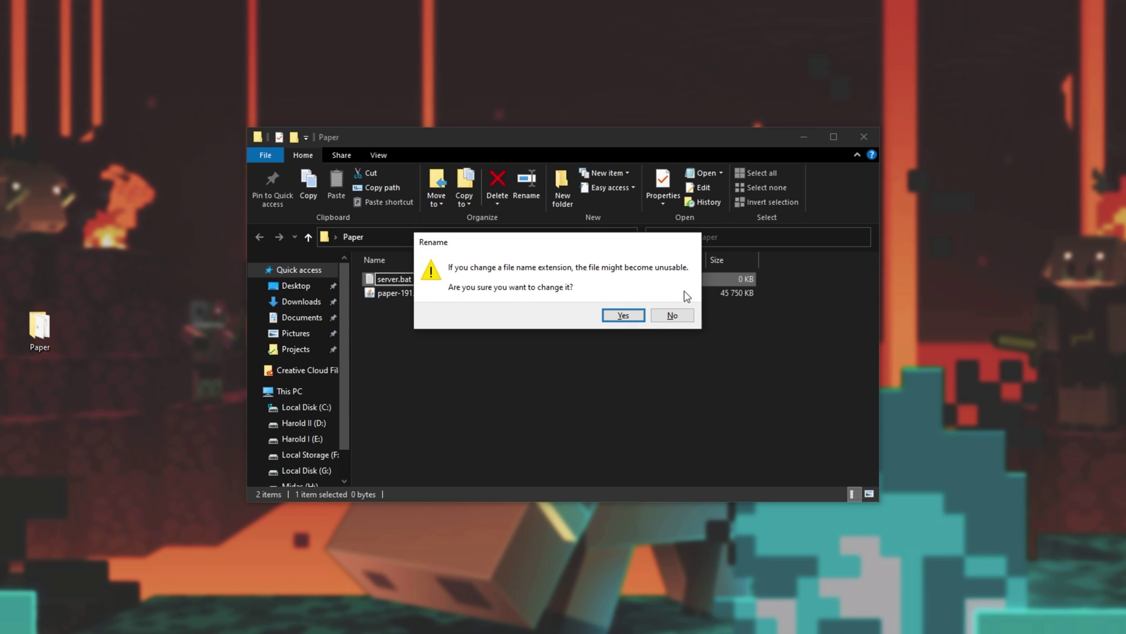
pyautogui.click(622, 316)
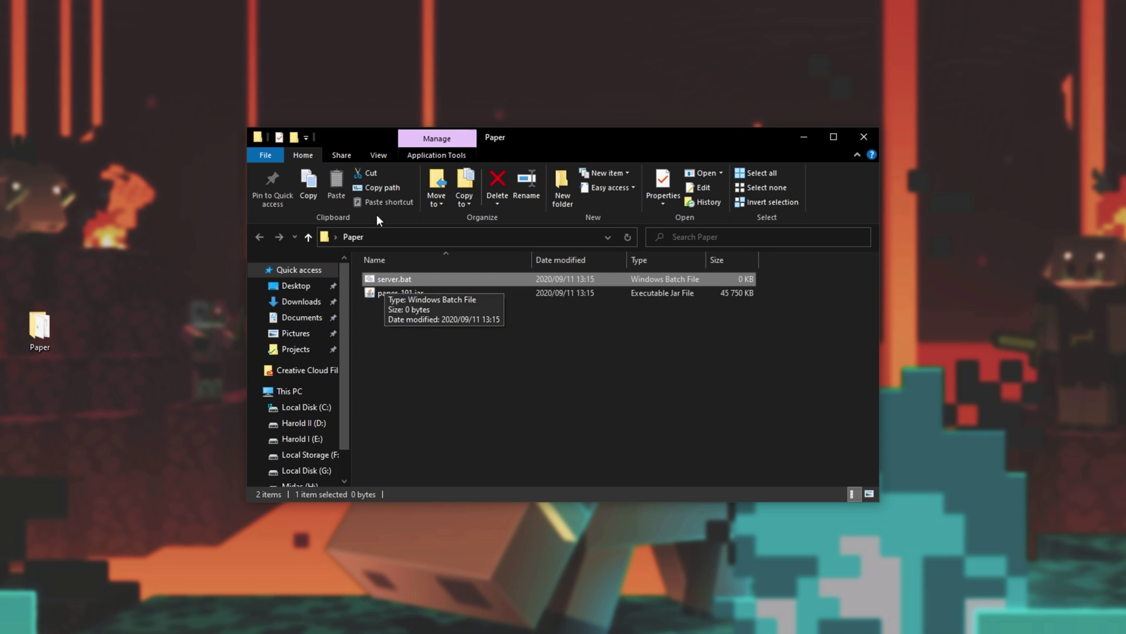
pyautogui.click(377, 156)
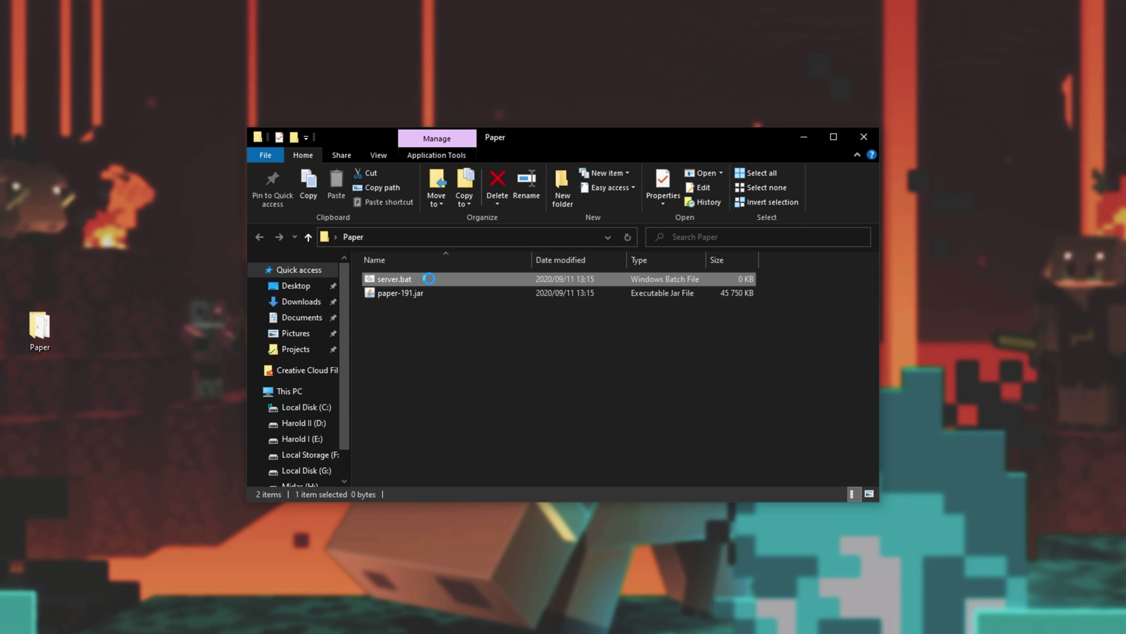
pyautogui.rightClick(429, 278)
pyautogui.click(463, 302)
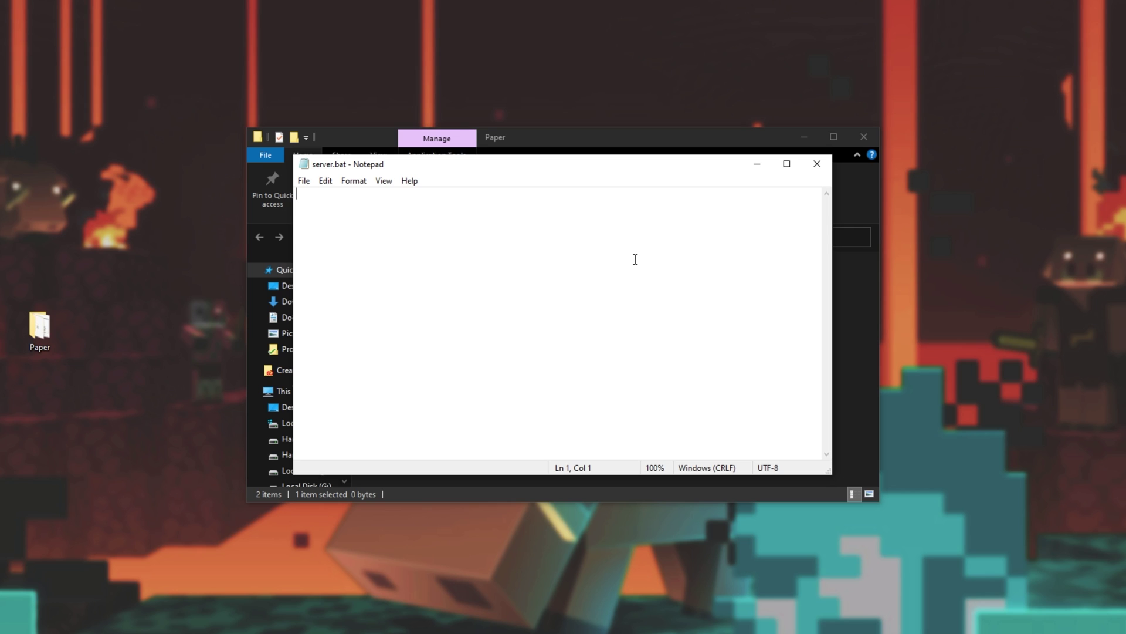
pyautogui.write('@echo off java -Xms4G -Xmx4G -jar paper-191.jar pause')
pyautogui.hotkey('ctrl', 's')
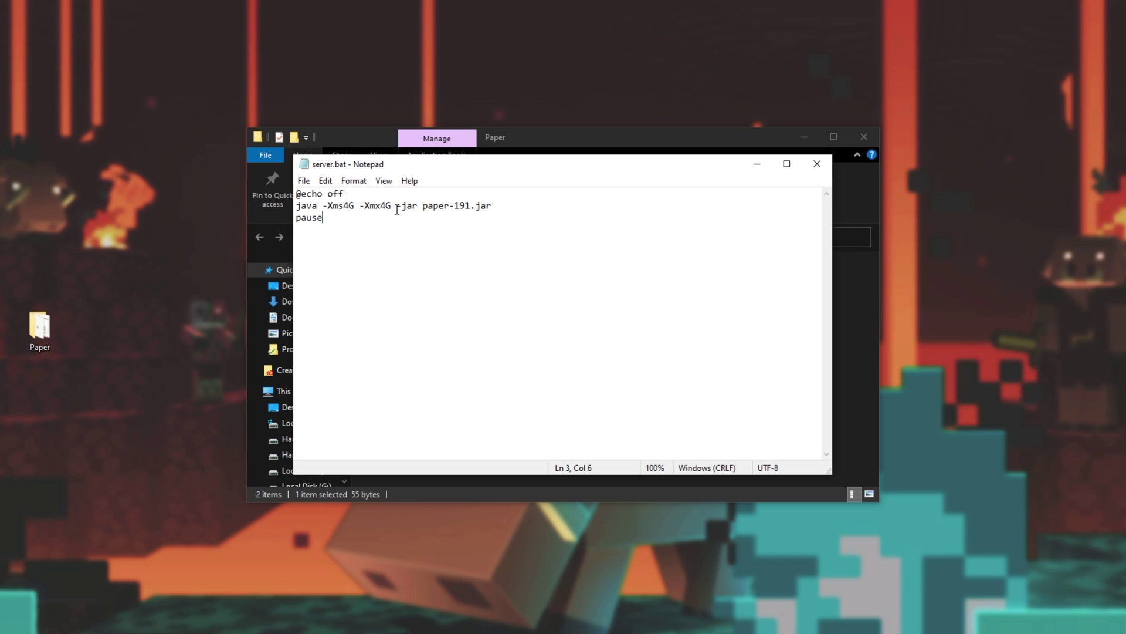
pyautogui.doubleClick(431, 208)
pyautogui.moveTo(463, 210); pyautogui.dragTo(503, 208)
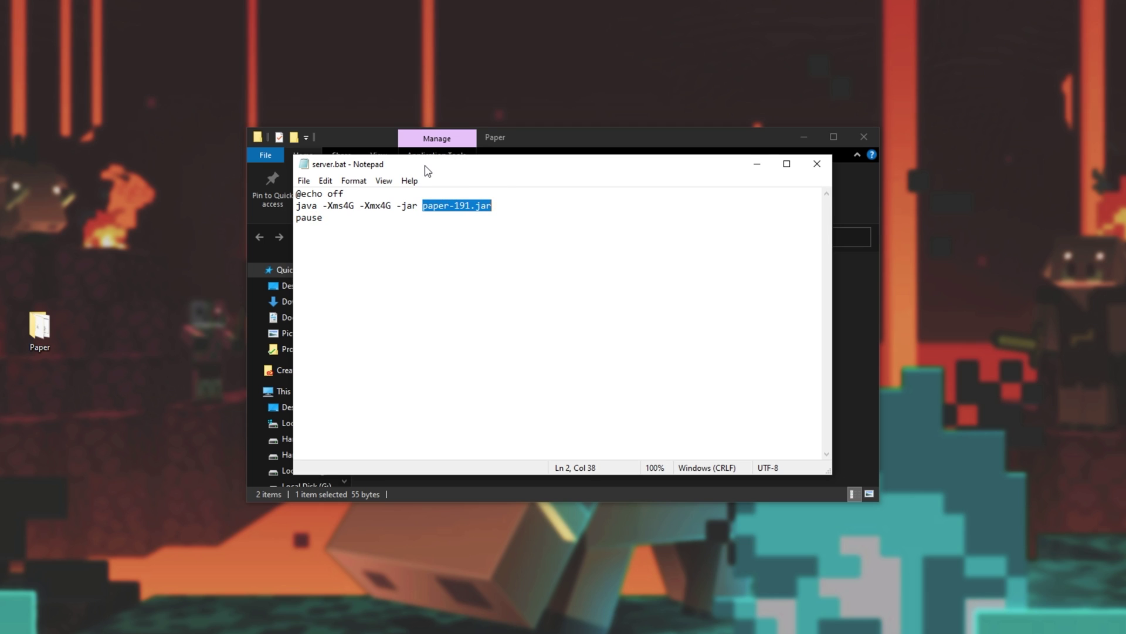
pyautogui.moveTo(427, 170); pyautogui.dragTo(623, 182)
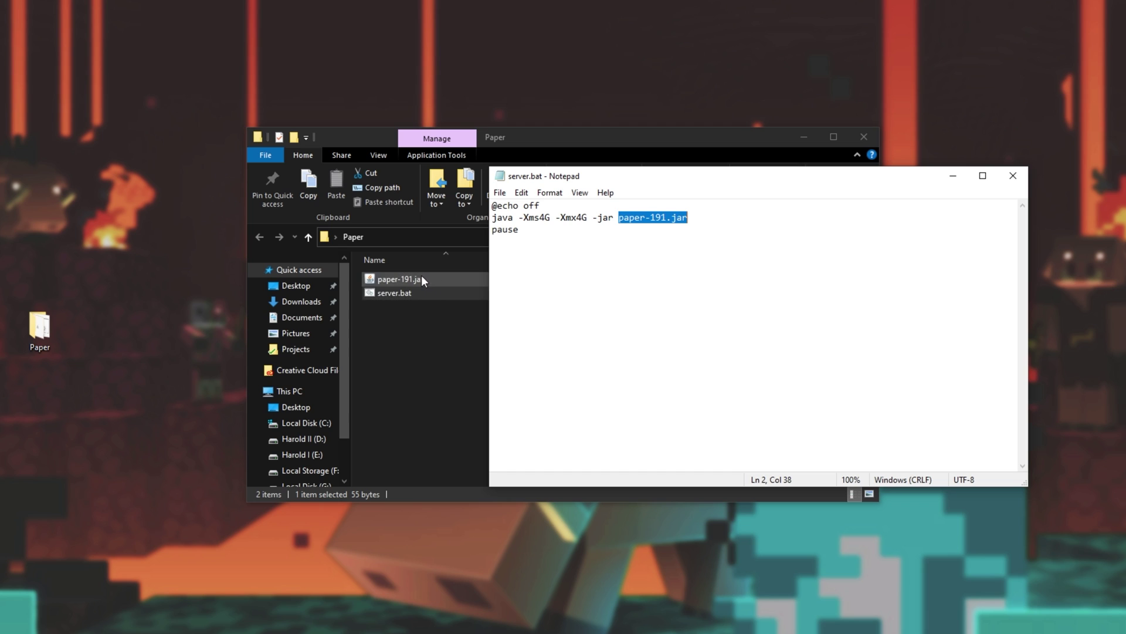
# Append -nogui after paper-191.jar on the java line and save server.bat.
pyautogui.click(658, 219)
pyautogui.moveTo(618, 218); pyautogui.dragTo(693, 217)
pyautogui.click(620, 217)
pyautogui.write('"')
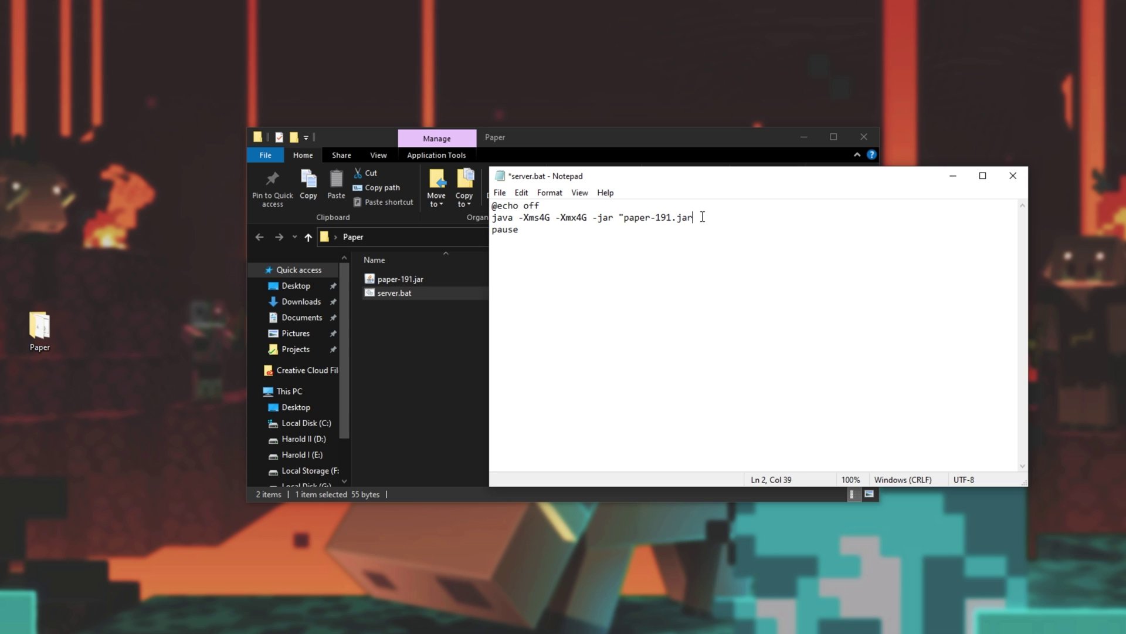
pyautogui.write('"')
pyautogui.hotkey('ctrl', 'z')
pyautogui.write('-nogui')
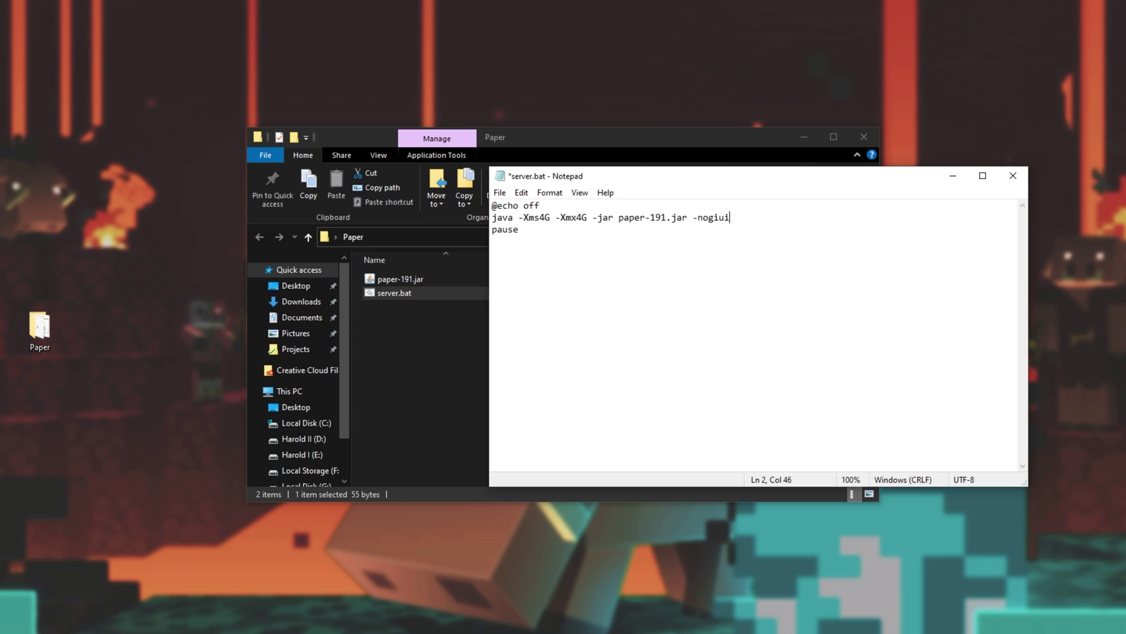
pyautogui.press('BackSpace')
pyautogui.hotkey('ctrl', 's')
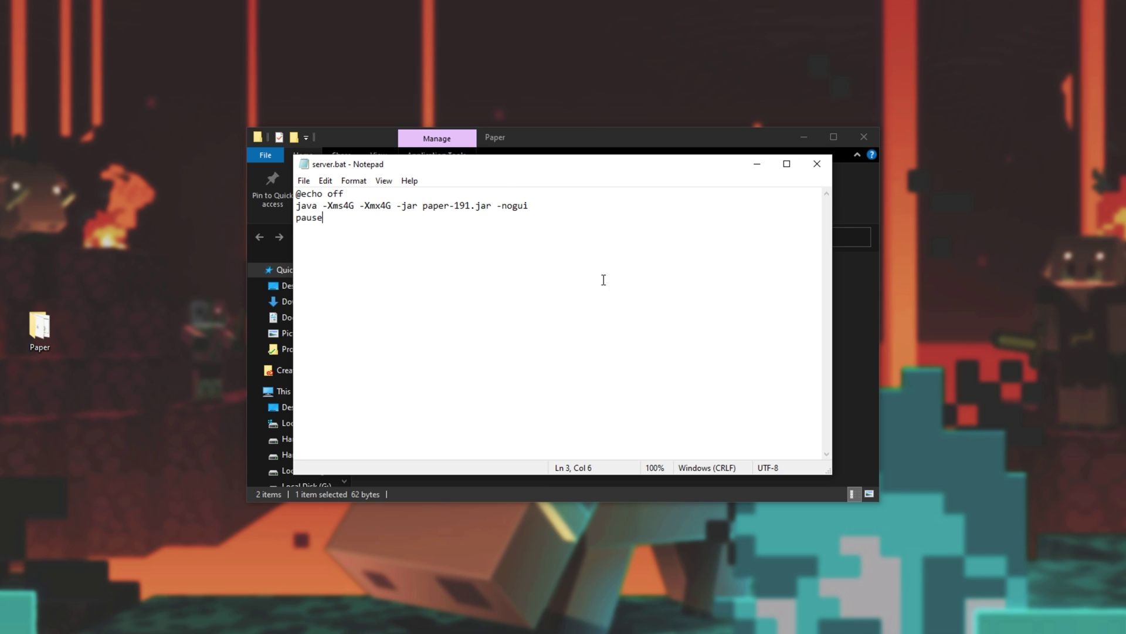
pyautogui.moveTo(343, 209); pyautogui.dragTo(384, 209)
pyautogui.click(393, 251)
# Check installed memory (64 GB) on Task Manager's Performance > Memory page, then minimize it.
pyautogui.rightClick(537, 633)
pyautogui.click(563, 633)
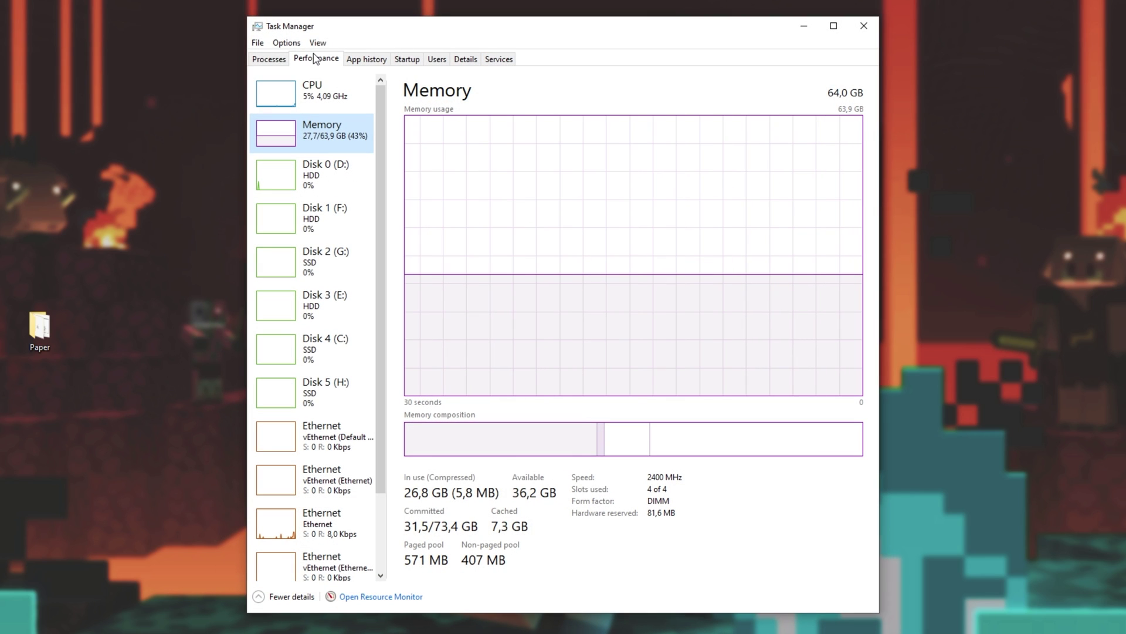
pyautogui.click(311, 136)
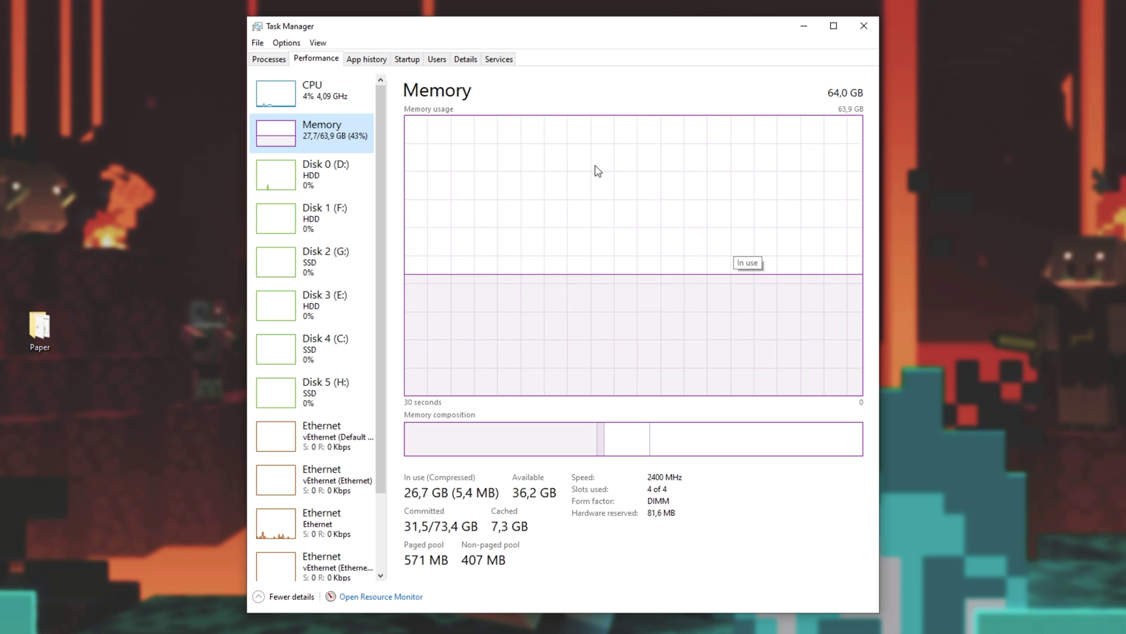
pyautogui.click(804, 34)
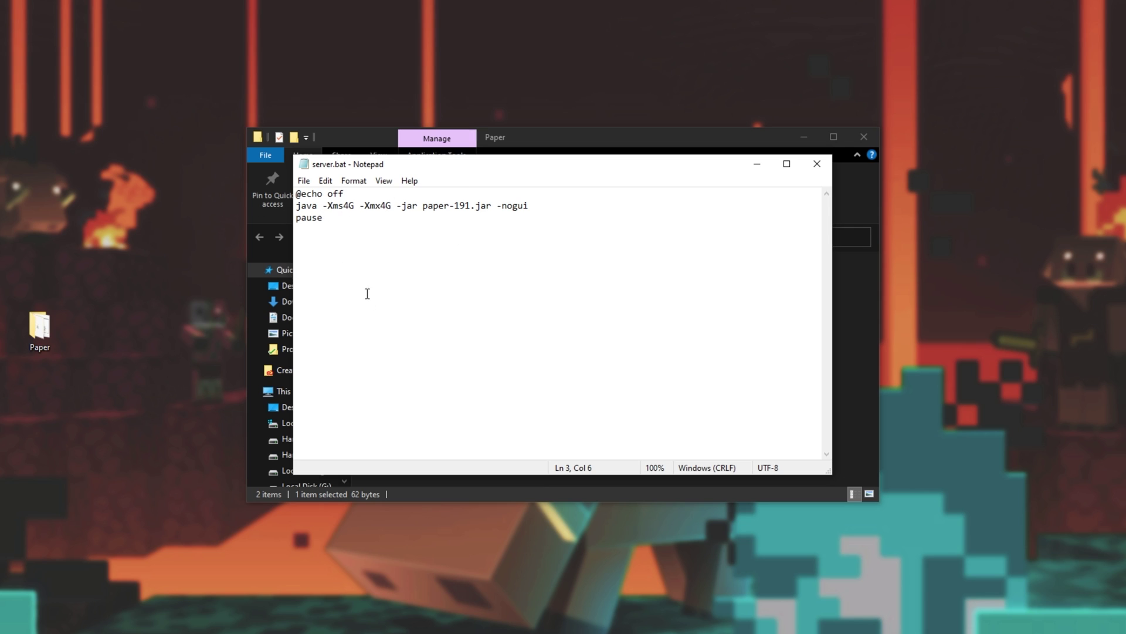
# Change the java memory flags to -Xms8G -Xmx8G, save server.bat and close Notepad.
pyautogui.moveTo(350, 206); pyautogui.dragTo(386, 207)
pyautogui.write('88G')
pyautogui.hotkey('ctrl', 's')
pyautogui.write('M000')
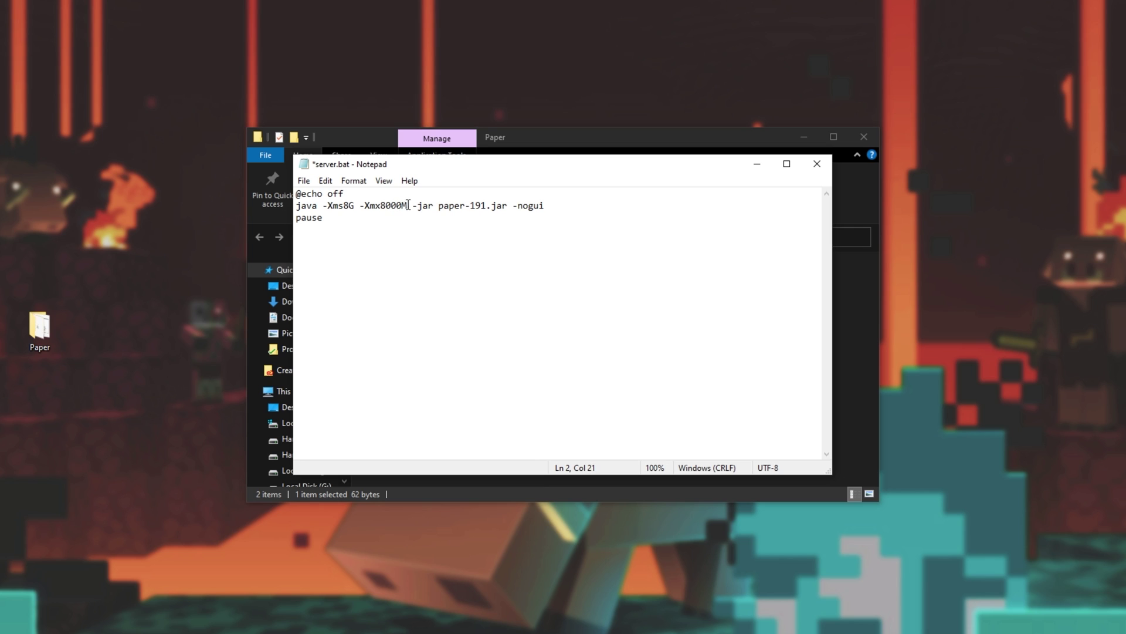
pyautogui.moveTo(406, 206); pyautogui.dragTo(386, 205)
pyautogui.write('G')
pyautogui.hotkey('ctrl', 's')
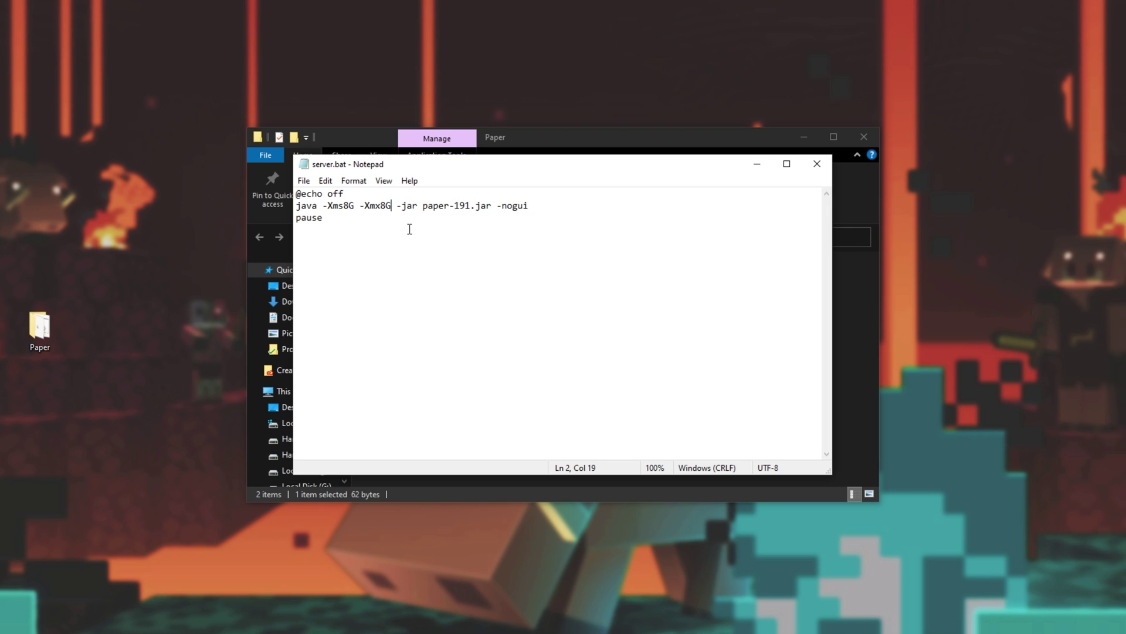
pyautogui.click(817, 163)
# Run server.bat once to generate files, then set eula=true in eula.txt and close it.
pyautogui.doubleClick(483, 293)
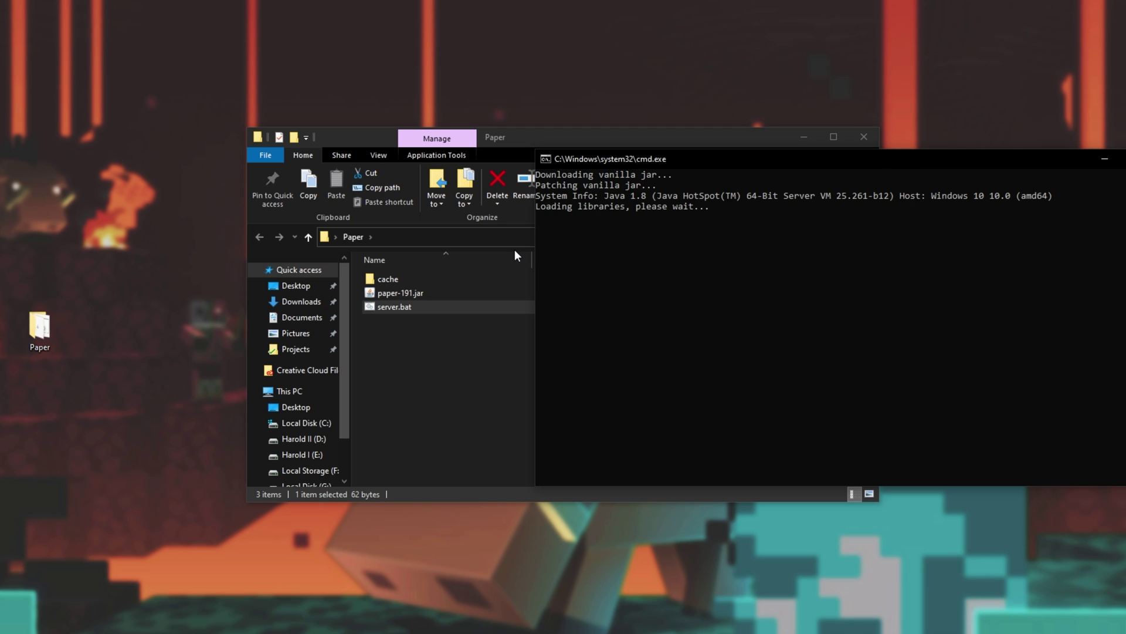
pyautogui.press('Return')
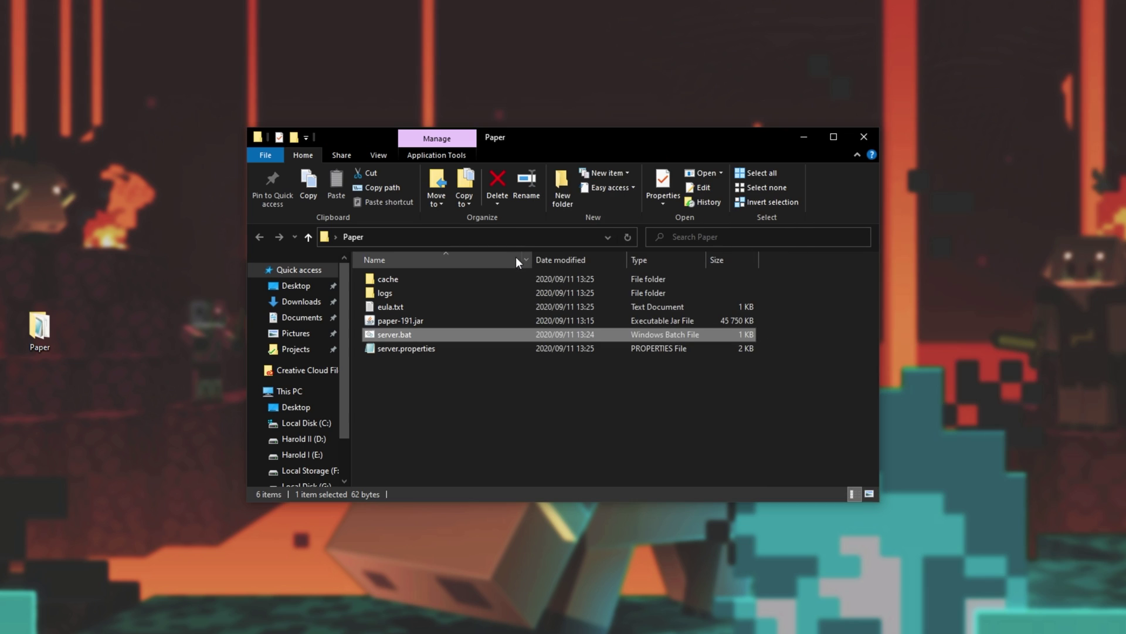
pyautogui.doubleClick(482, 305)
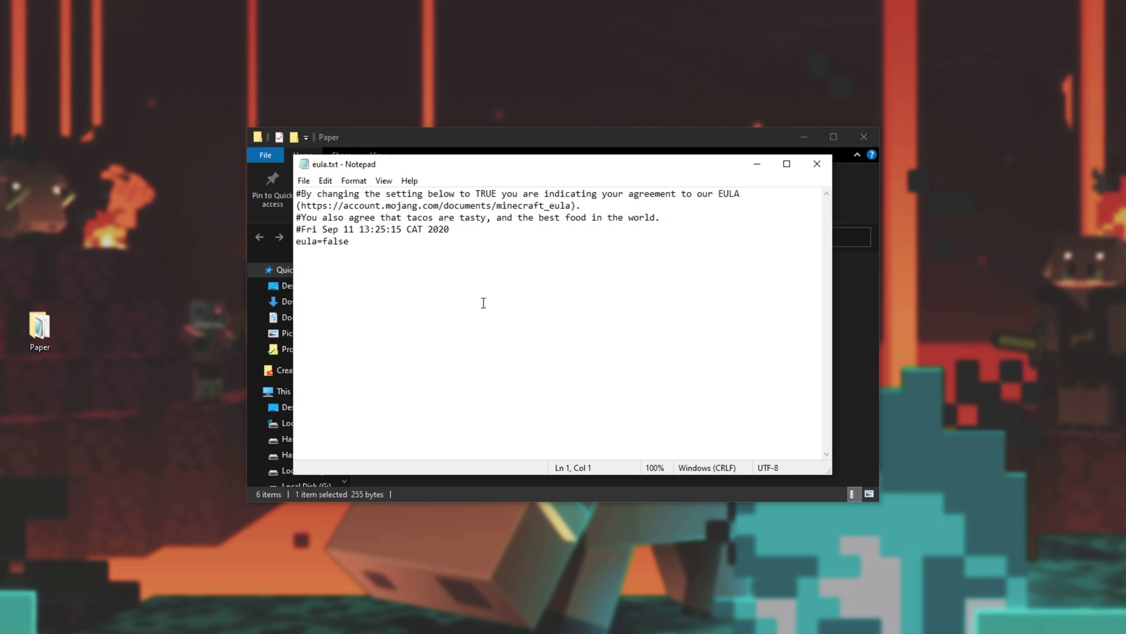
pyautogui.moveTo(367, 243); pyautogui.dragTo(322, 247)
pyautogui.write('true')
pyautogui.click(826, 164)
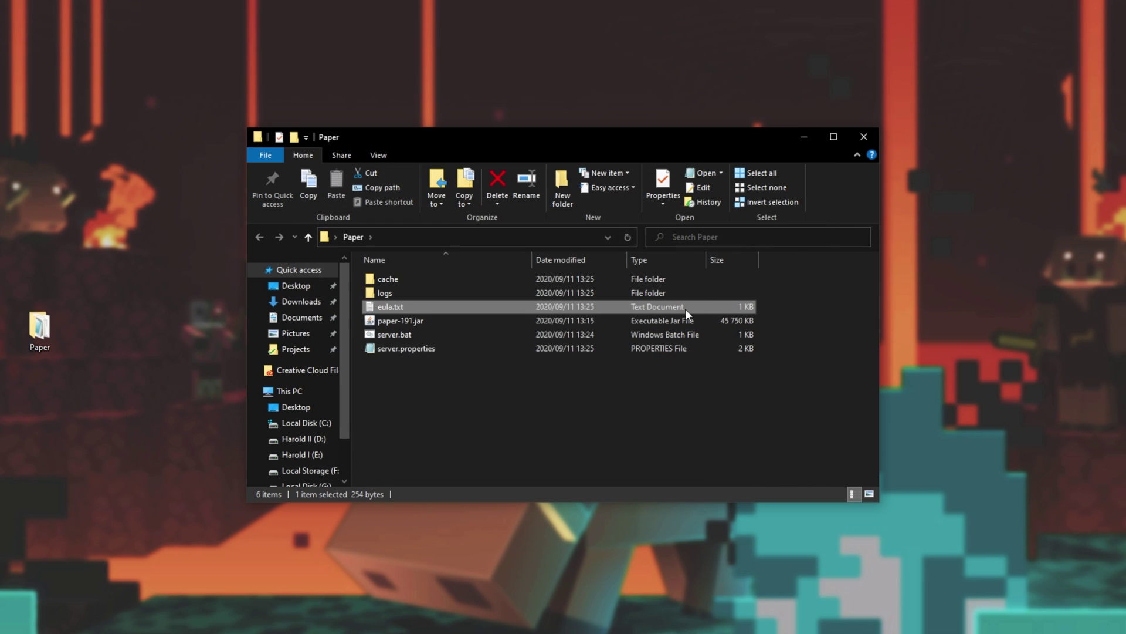
pyautogui.doubleClick(641, 352)
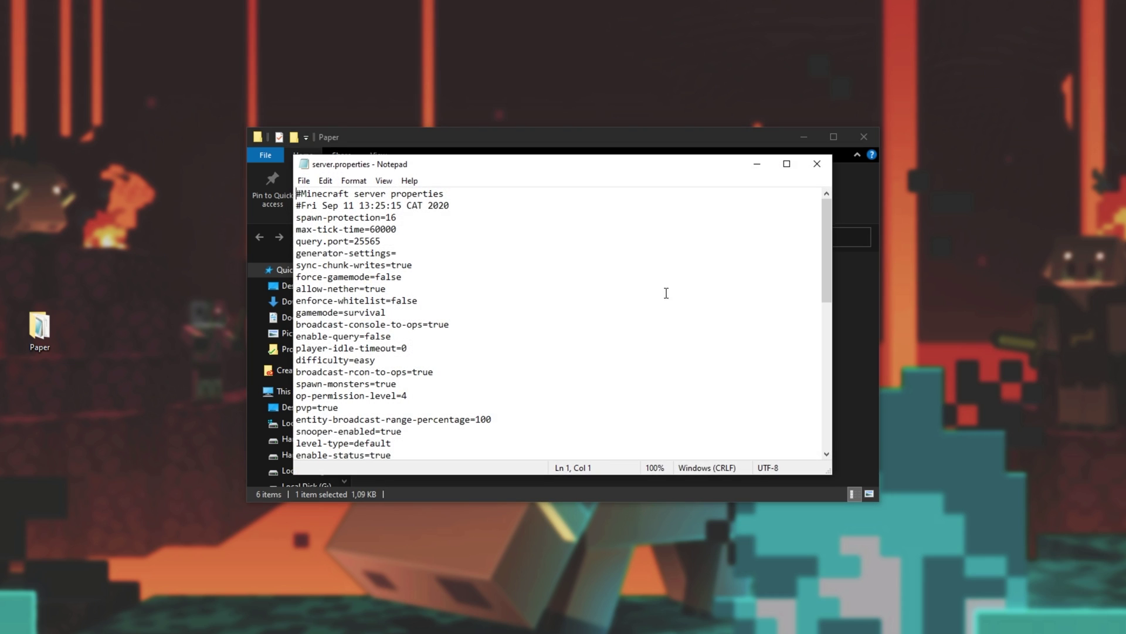
pyautogui.scroll(-10, 739, 265)
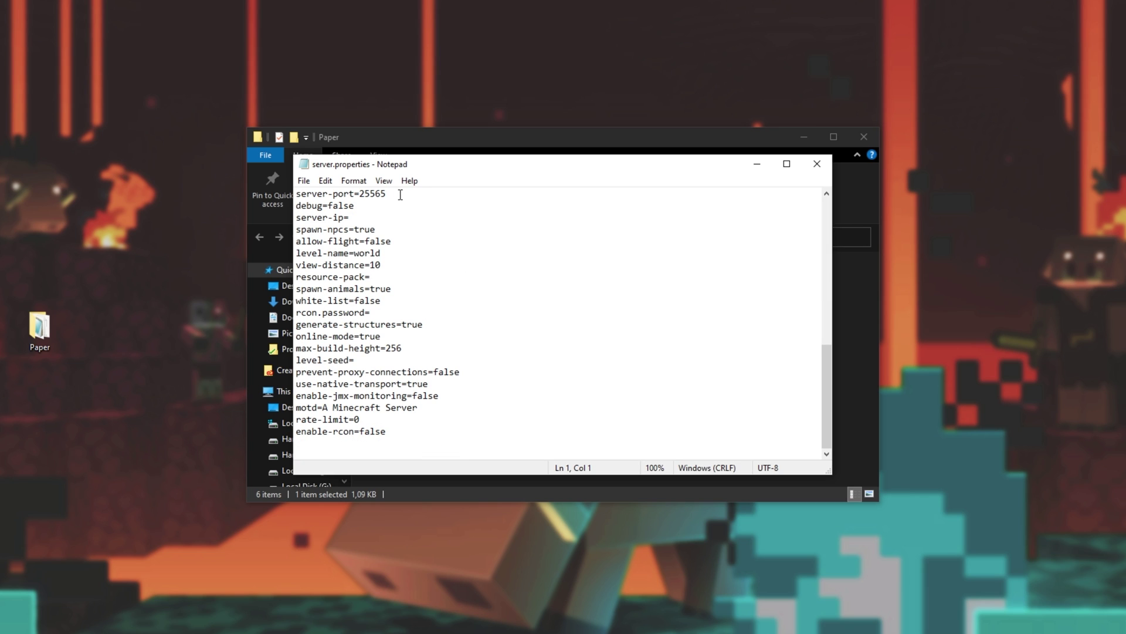
pyautogui.click(382, 194)
pyautogui.moveTo(381, 193); pyautogui.dragTo(293, 194)
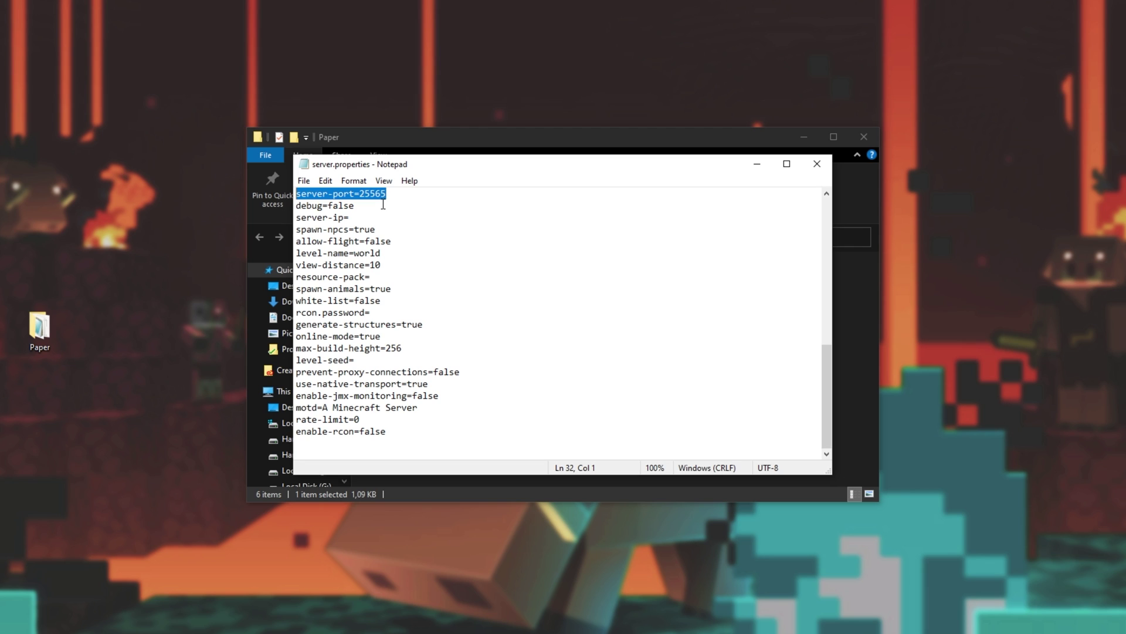
# Close server.properties and start the server again with server.bat.
pyautogui.click(817, 168)
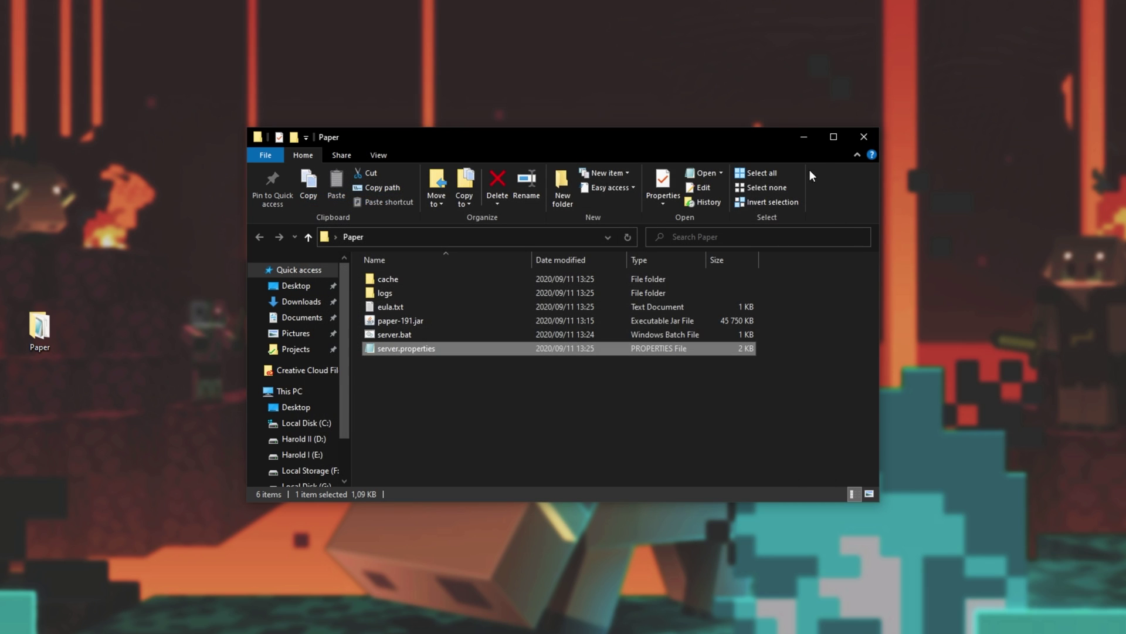
pyautogui.click(511, 334)
pyautogui.doubleClick(512, 335)
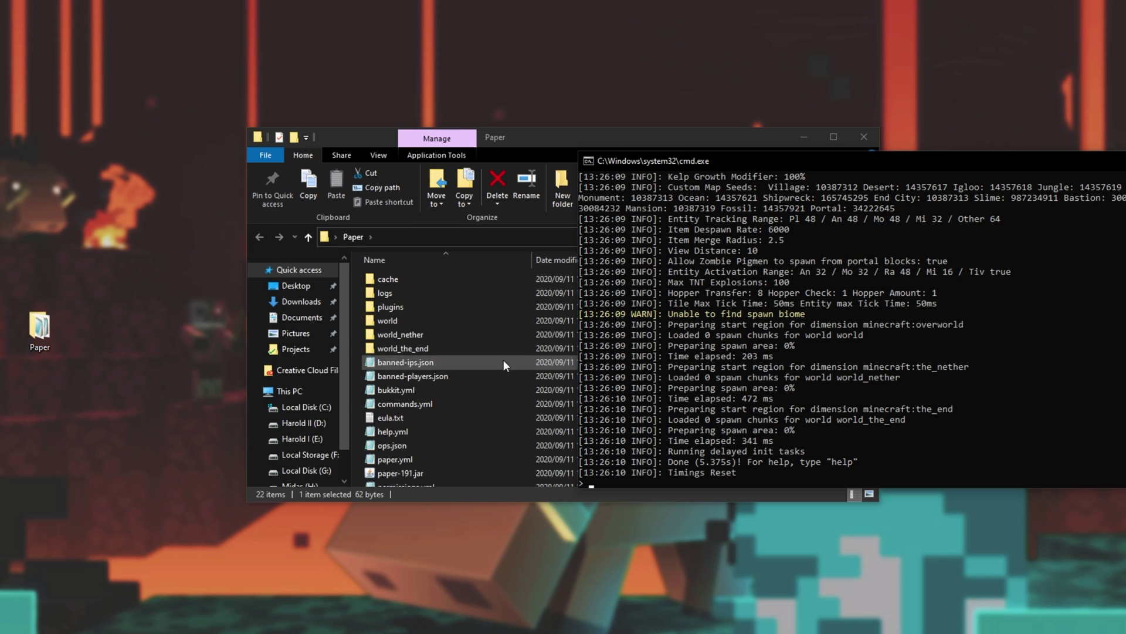
# Browse the generated config files and plugins folder, then bring the server console into view.
pyautogui.click(459, 362)
pyautogui.scroll(-3, 526, 382)
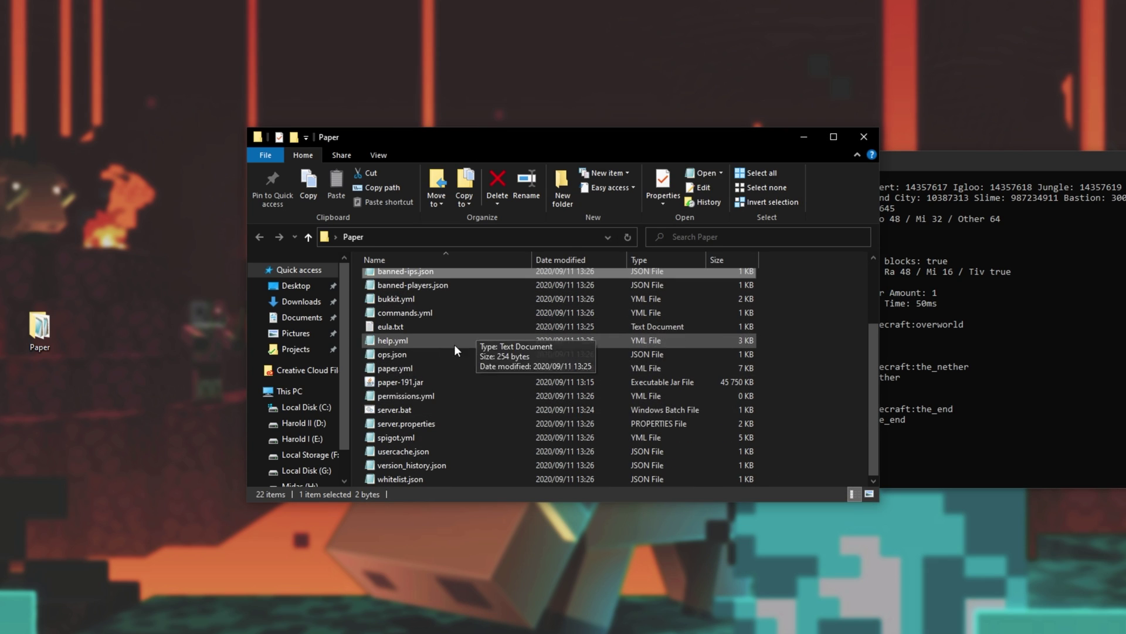
pyautogui.click(452, 363)
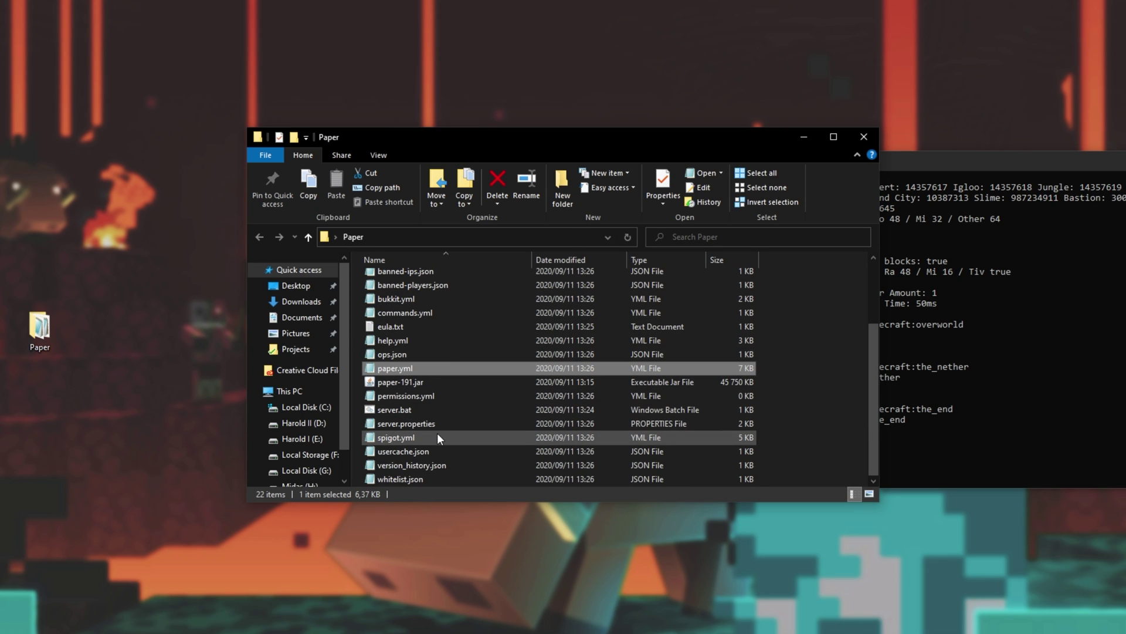
pyautogui.keyDown('ctrl'); pyautogui.click(409, 297); pyautogui.keyUp('ctrl')
pyautogui.keyDown('ctrl'); pyautogui.click(528, 427); pyautogui.keyUp('ctrl')
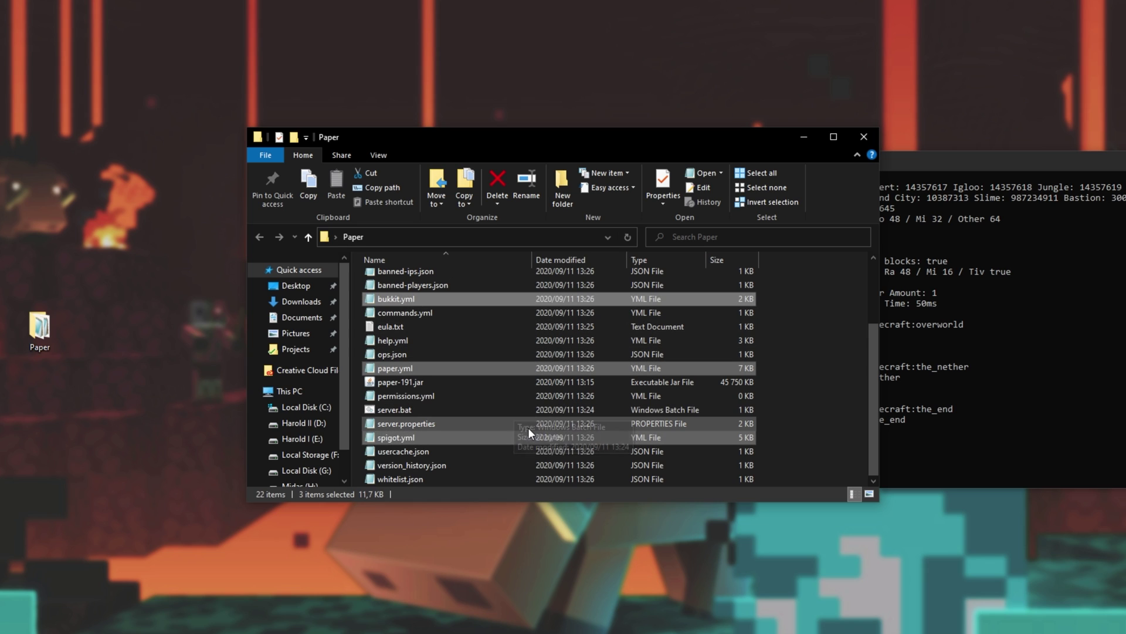
pyautogui.scroll(3, 434, 328)
pyautogui.doubleClick(417, 308)
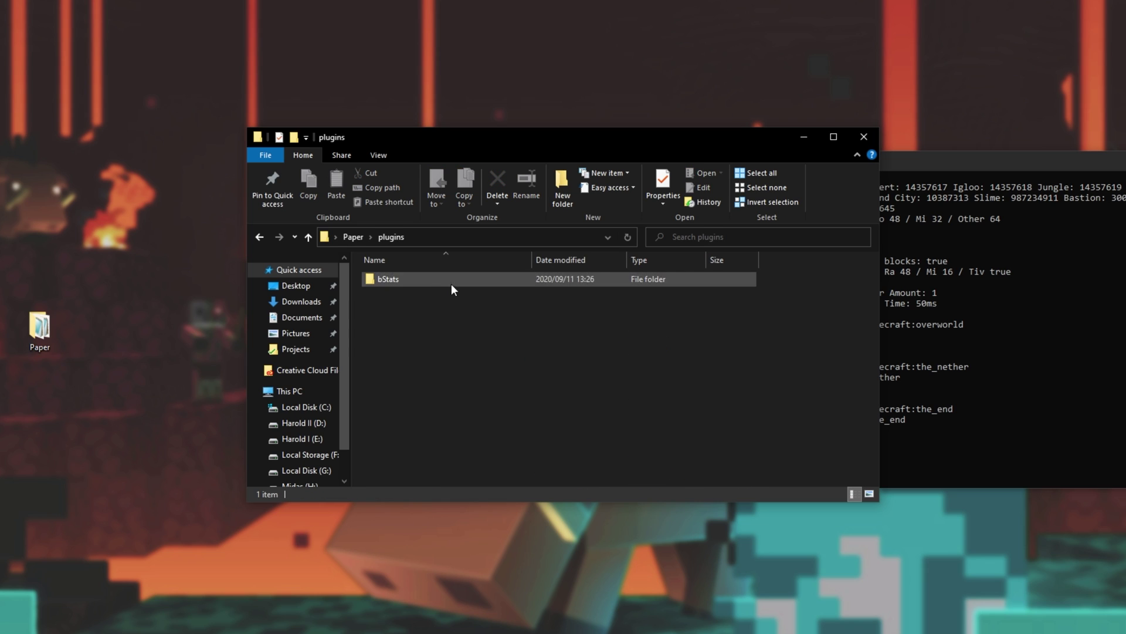
pyautogui.click(353, 237)
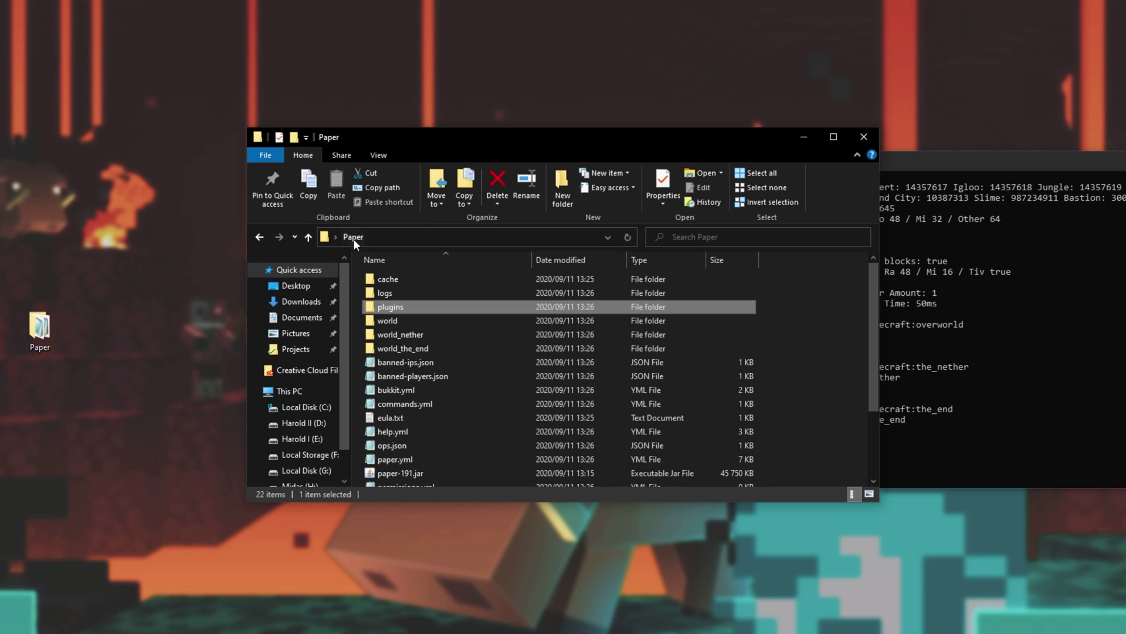
pyautogui.click(900, 172)
pyautogui.moveTo(876, 163); pyautogui.dragTo(559, 163)
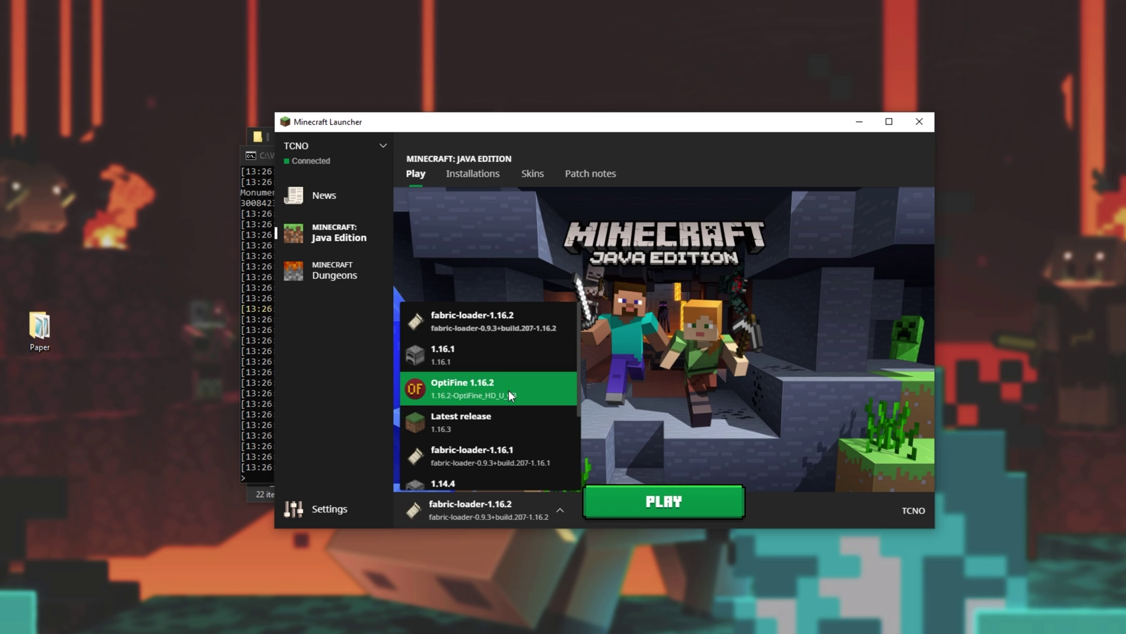
# Launch Minecraft 1.16.3 and open Multiplayer's Direct Connection screen.
pyautogui.click(464, 418)
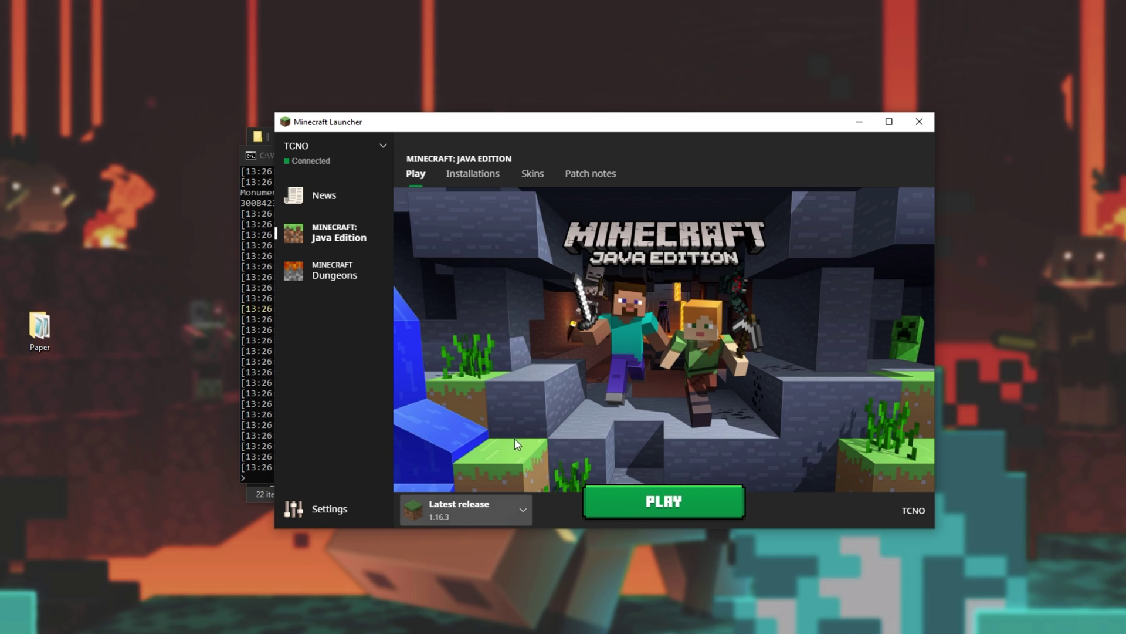
pyautogui.click(623, 499)
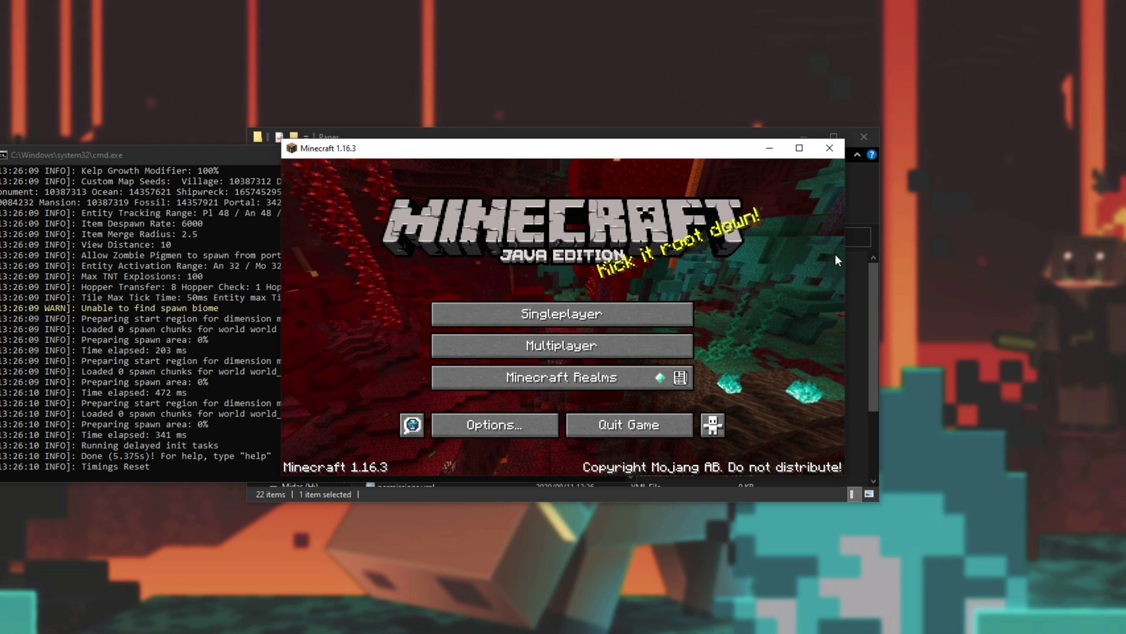
pyautogui.click(654, 346)
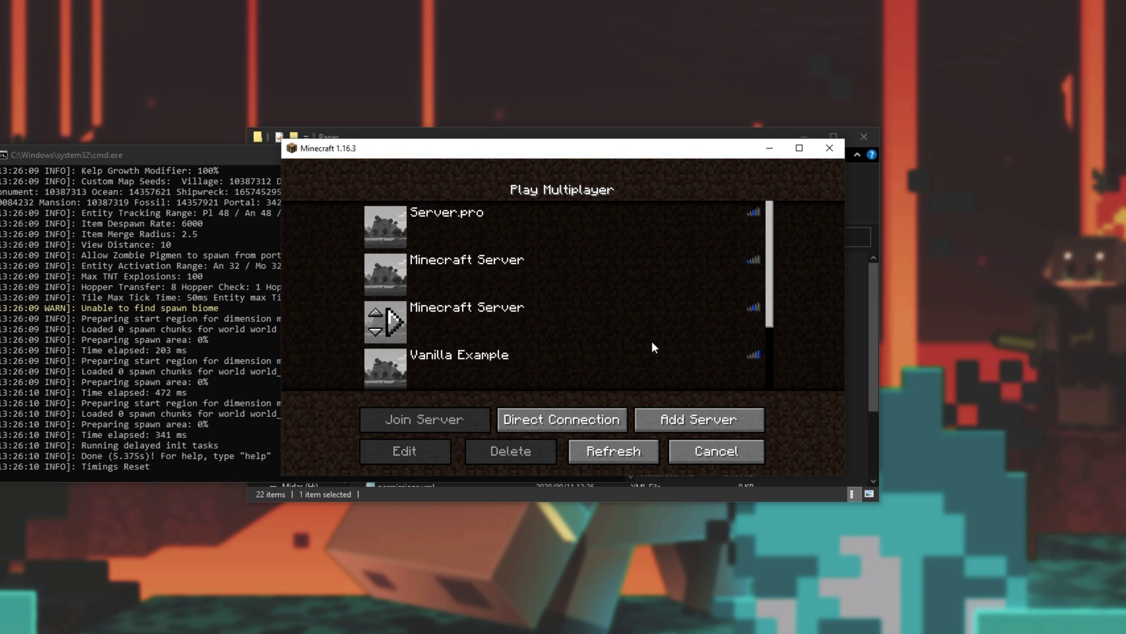
pyautogui.click(610, 419)
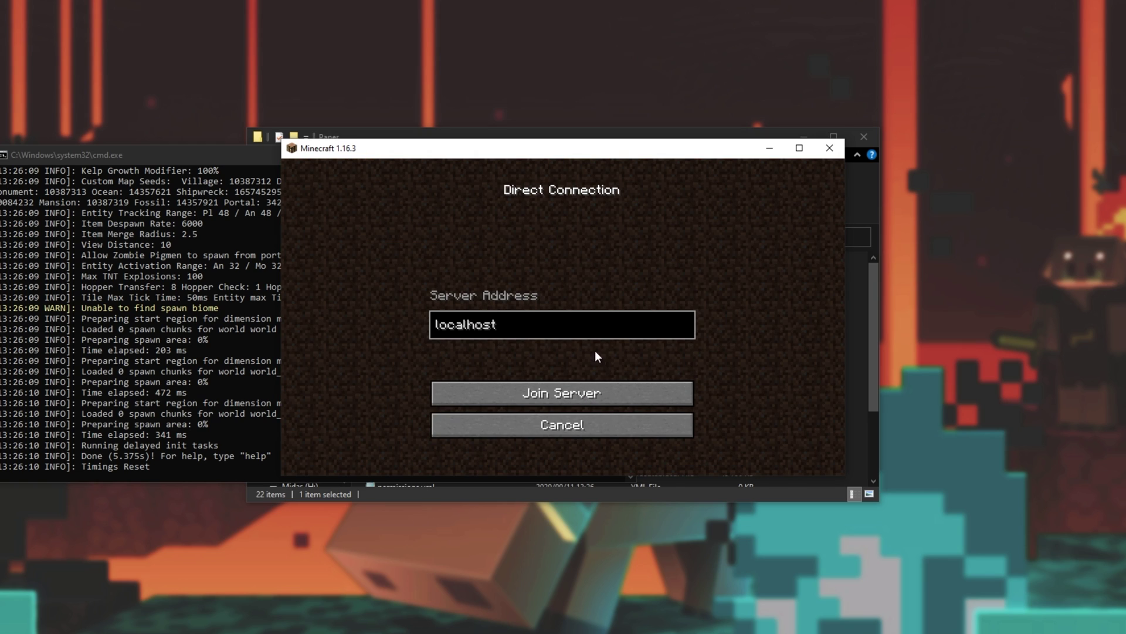
# Replace the server address with localhost and join the server.
pyautogui.click(587, 330)
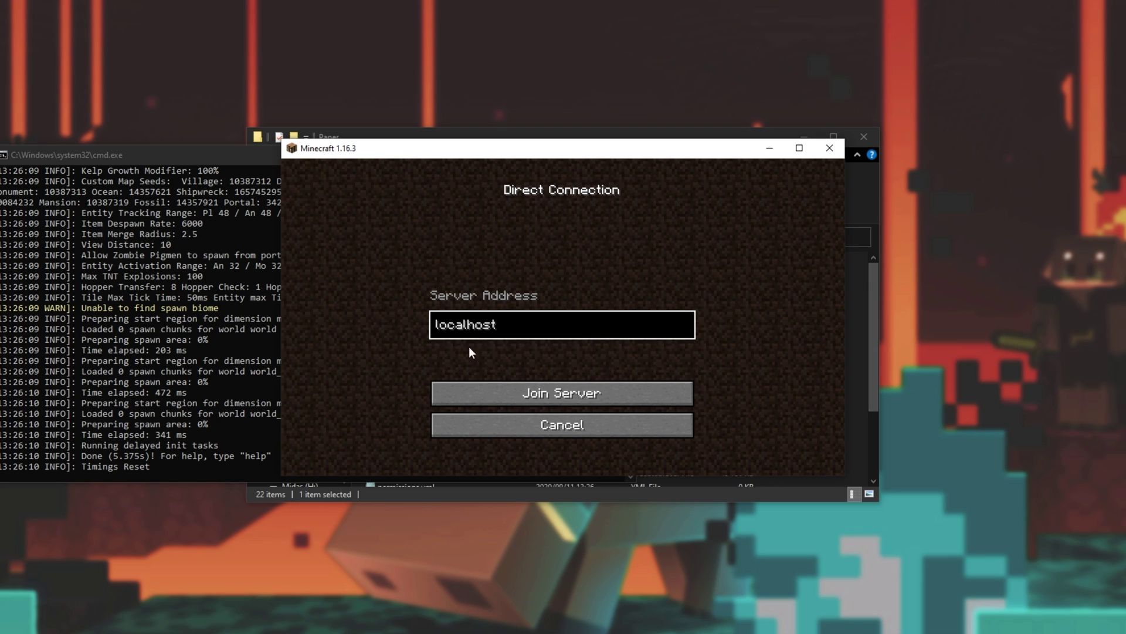
pyautogui.hotkey('ctrl', 'a')
pyautogui.press('BackSpace')
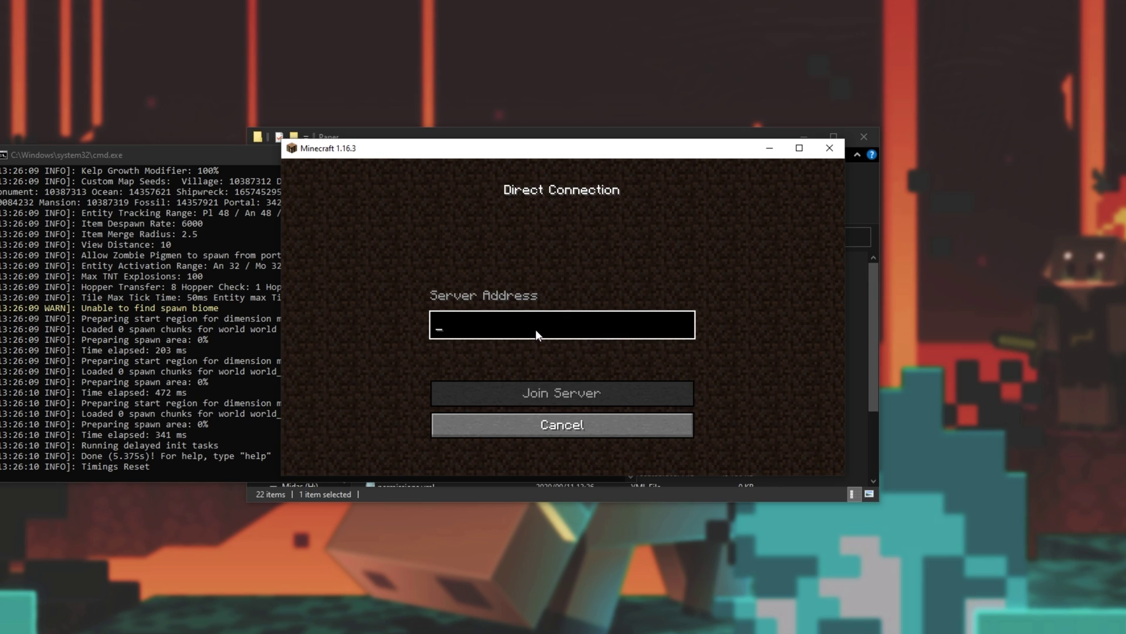
pyautogui.write('127.0.0.1')
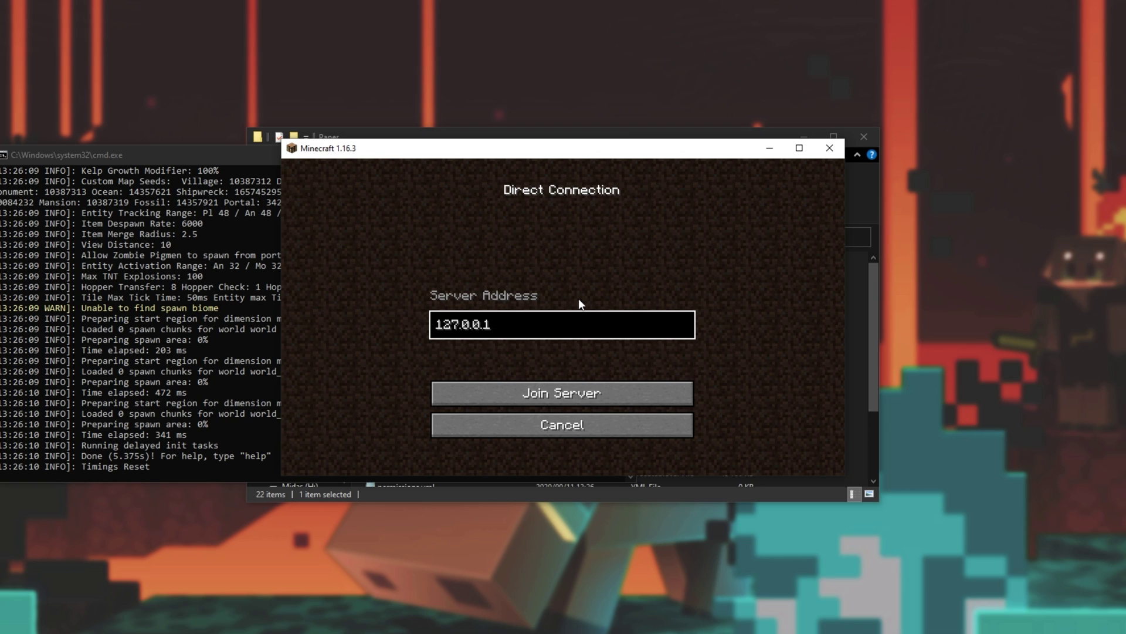
pyautogui.write(':23456')
pyautogui.press('BackSpace')
pyautogui.press('BackSpace')
pyautogui.press('BackSpace')
pyautogui.press('BackSpace')
pyautogui.press('BackSpace')
pyautogui.press('BackSpace')
pyautogui.press('BackSpace')
pyautogui.press('BackSpace')
pyautogui.press('BackSpace')
pyautogui.press('BackSpace')
pyautogui.press('BackSpace')
pyautogui.press('BackSpace')
pyautogui.press('BackSpace')
pyautogui.press('BackSpace')
pyautogui.press('BackSpace')
pyautogui.write('localhost')
pyautogui.click(591, 392)
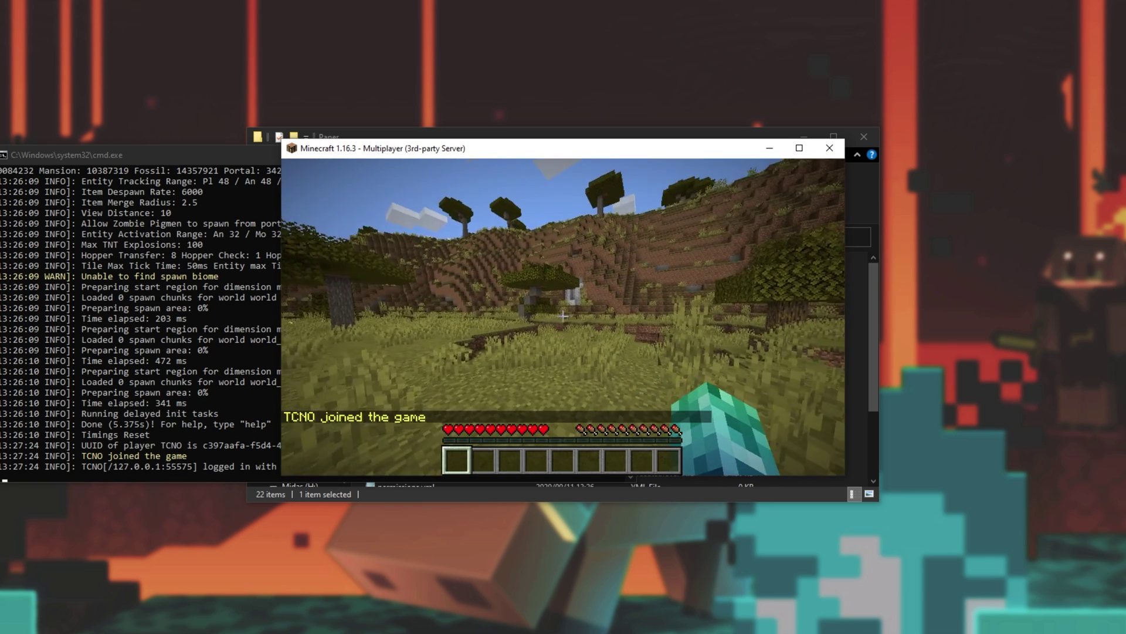
# Make the player tcno a server operator with 'op tcno' in the server console.
pyautogui.click(139, 157)
pyautogui.write('op tcno')
pyautogui.press('Return')
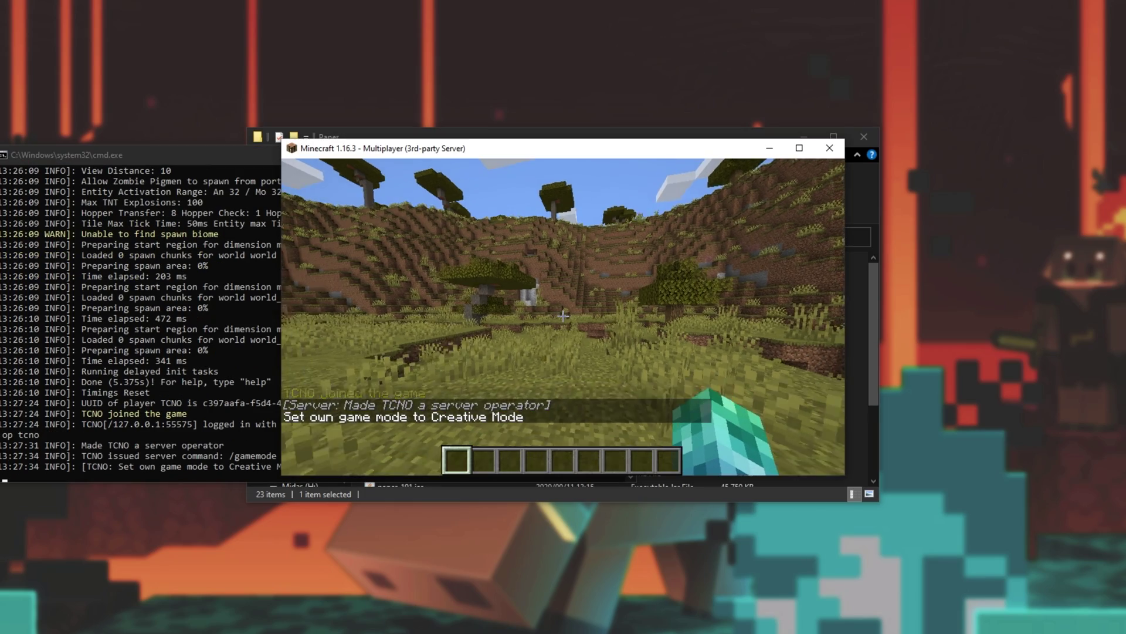
# Check the creative inventory, fly over the savanna into the valley, then pause the game.
pyautogui.press('space')
pyautogui.press('space')
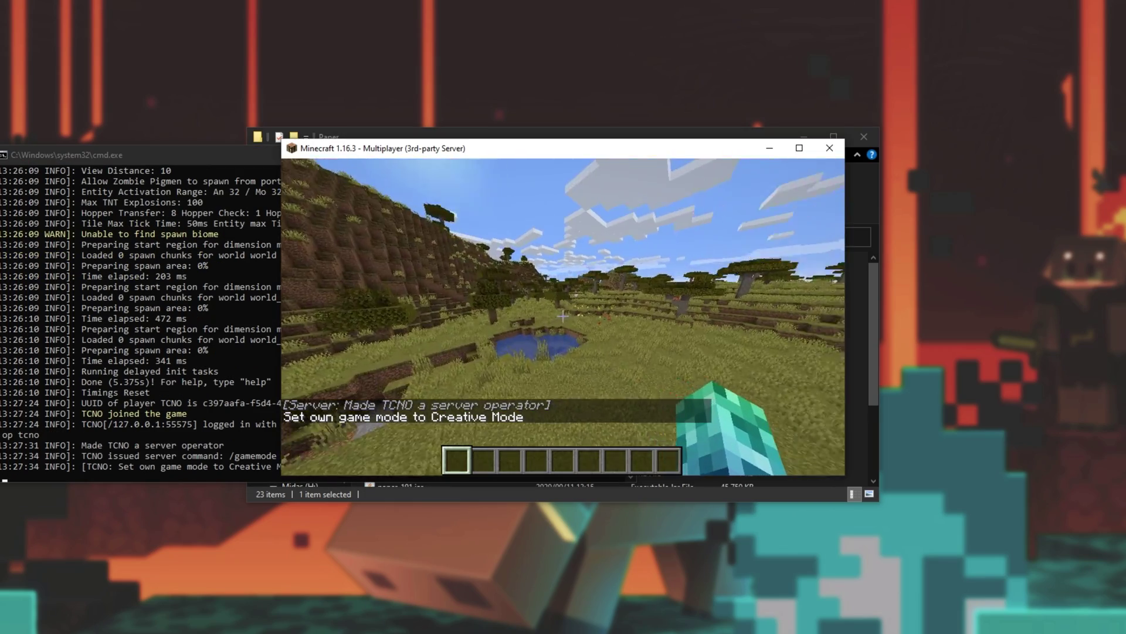
pyautogui.press('Tab')
pyautogui.press('e')
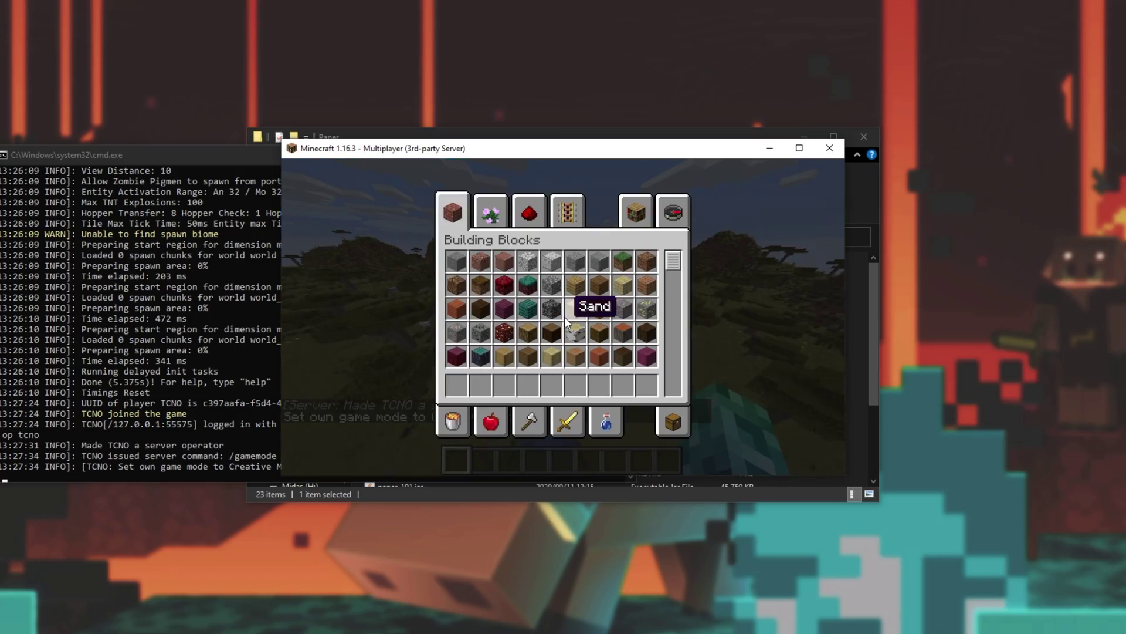
pyautogui.press('e')
pyautogui.press('w')
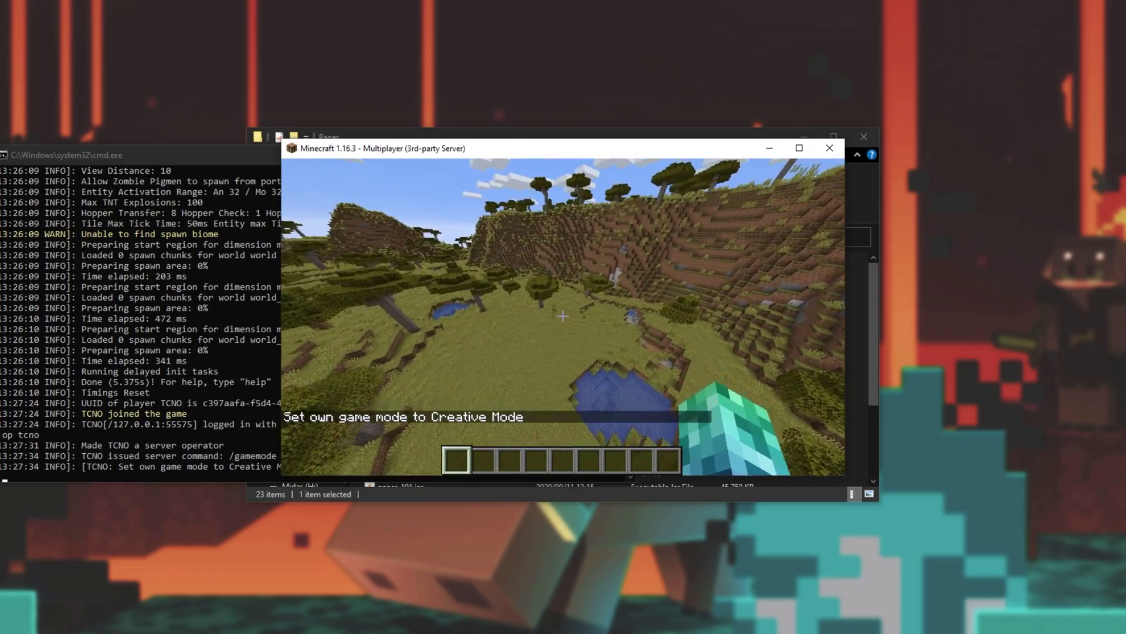
pyautogui.press('shift')
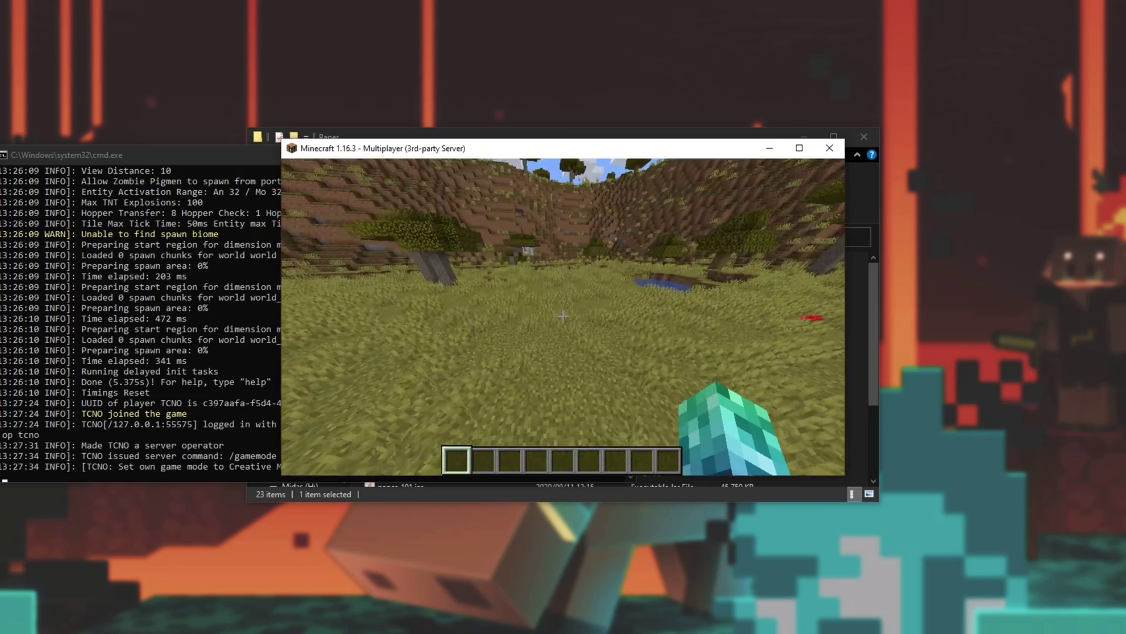
pyautogui.press('w')
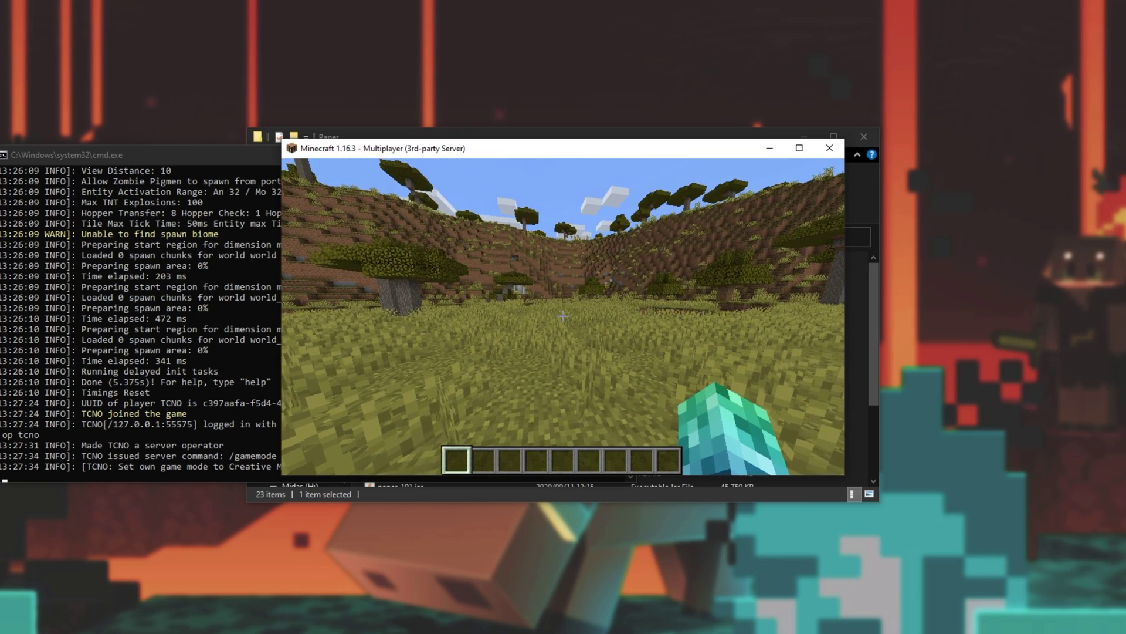
pyautogui.press('w')
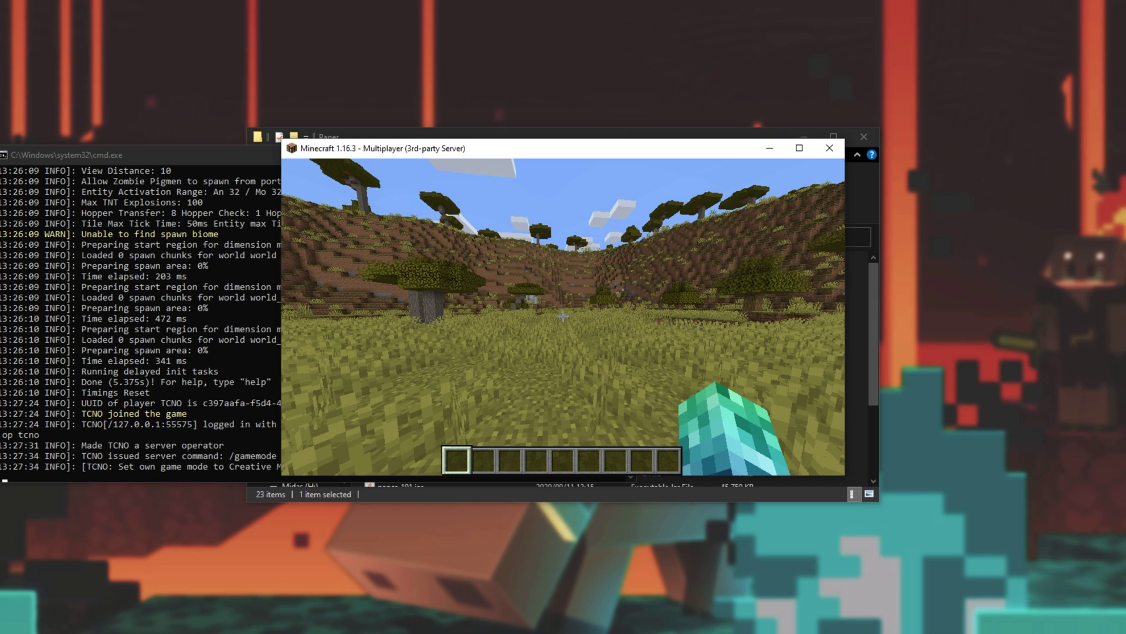
pyautogui.press('Escape')
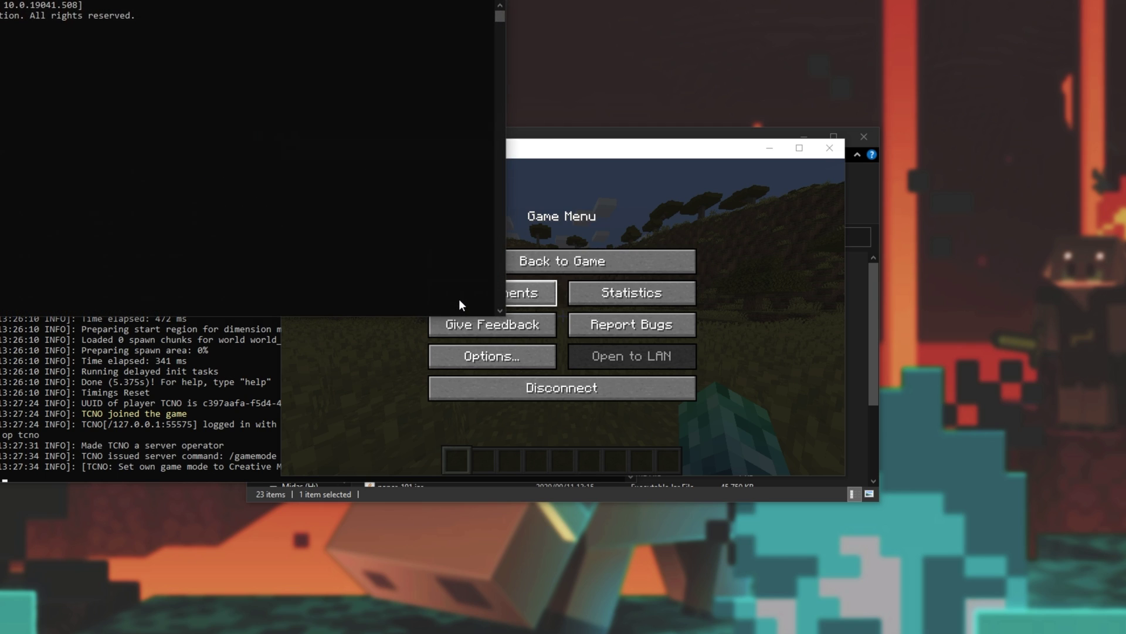
# Run ipconfig and mark the Ethernet adapter's IPv4 address 192.168.1.20.
pyautogui.write('ipconfig')
pyautogui.press('Return')
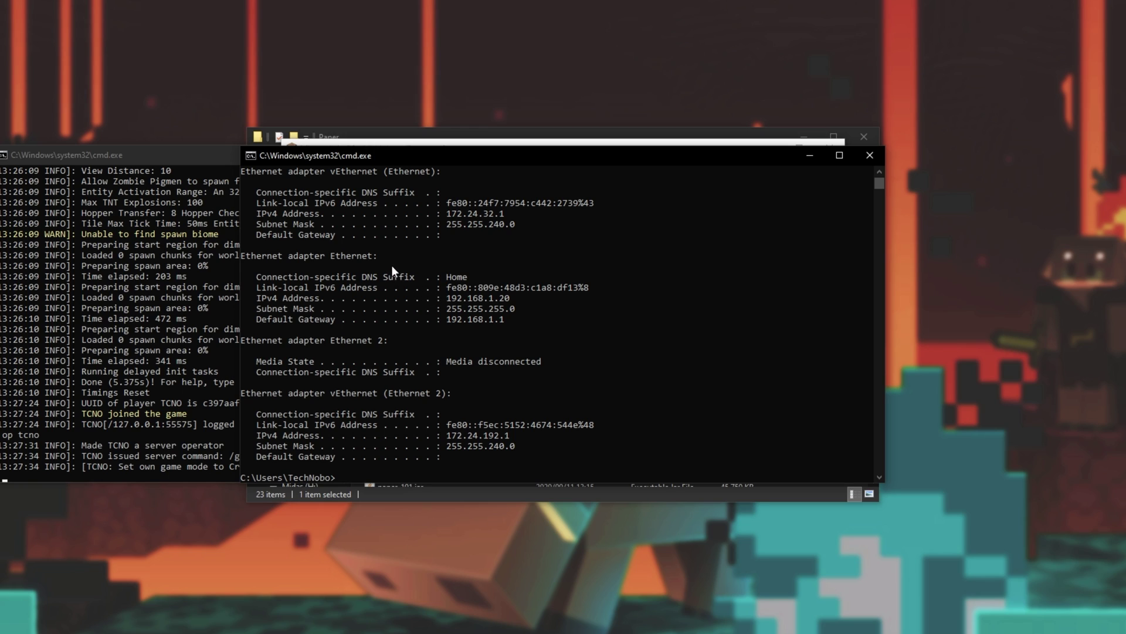
pyautogui.moveTo(378, 256); pyautogui.dragTo(241, 256)
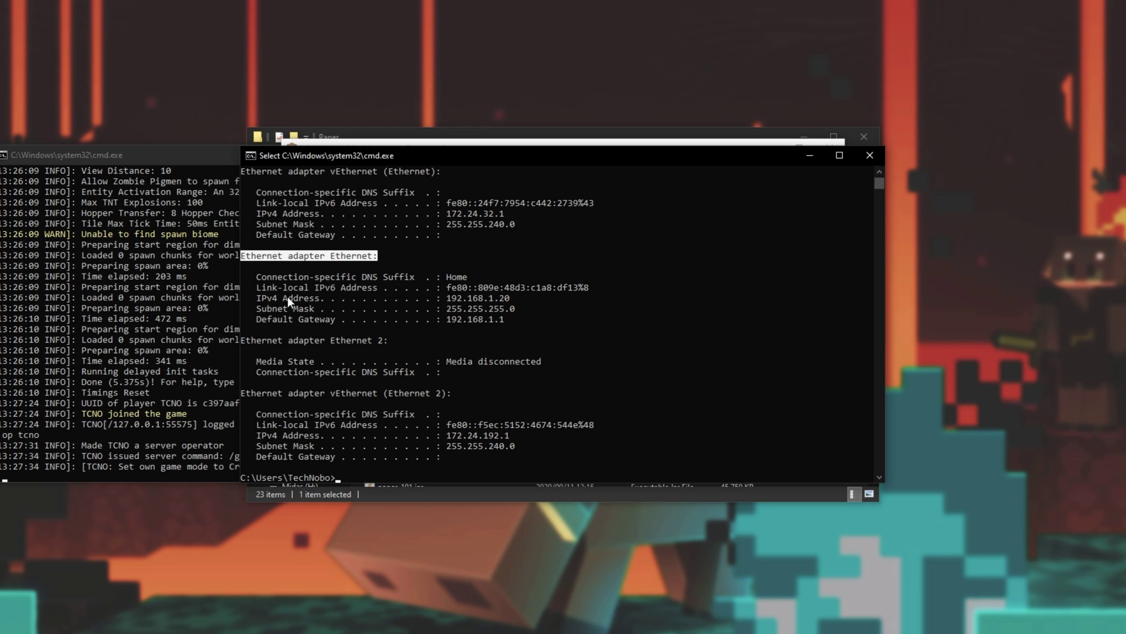
pyautogui.click(446, 301)
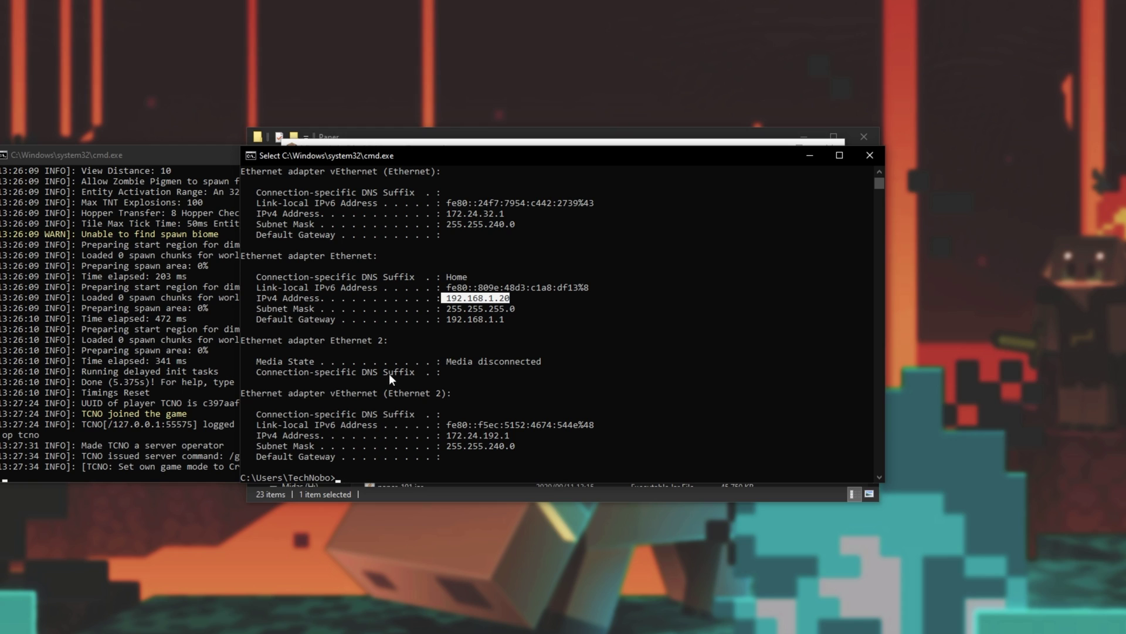
# Close the ipconfig console, resume the game, and fly high above the savanna near the pond.
pyautogui.click(869, 165)
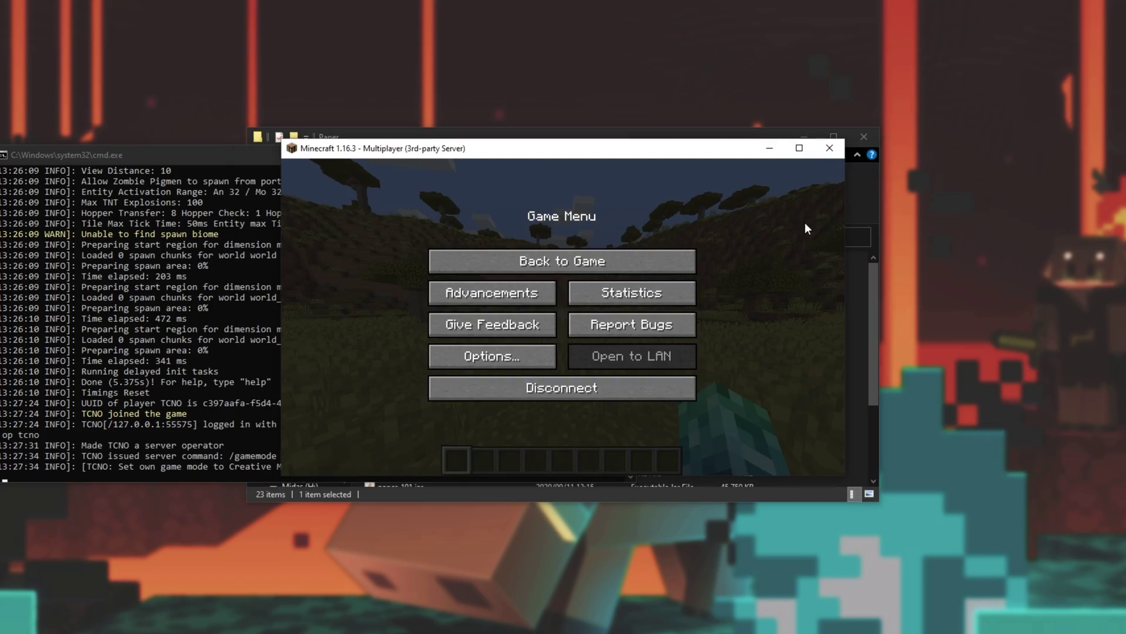
pyautogui.press('Escape')
pyautogui.press('w')
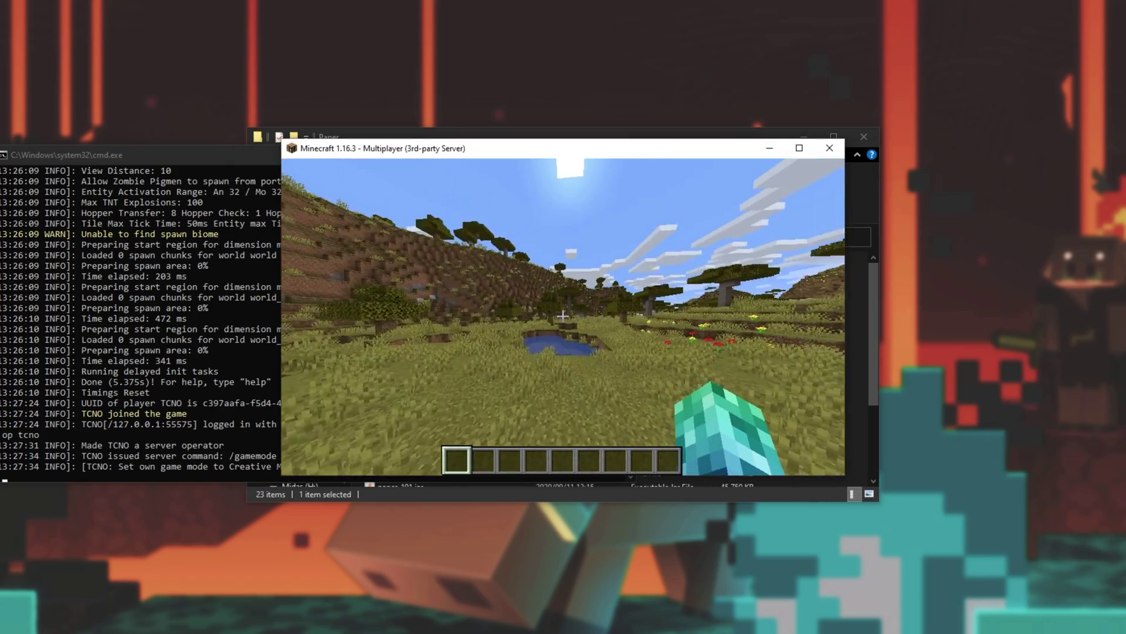
pyautogui.press('space')
pyautogui.press('space')
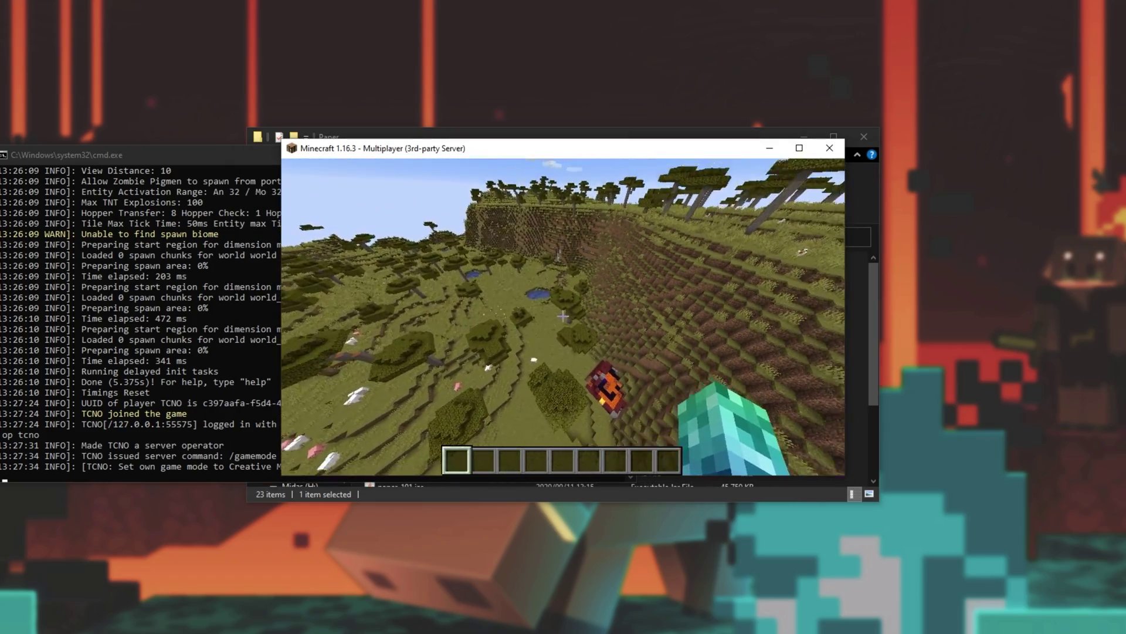
pyautogui.press('space')
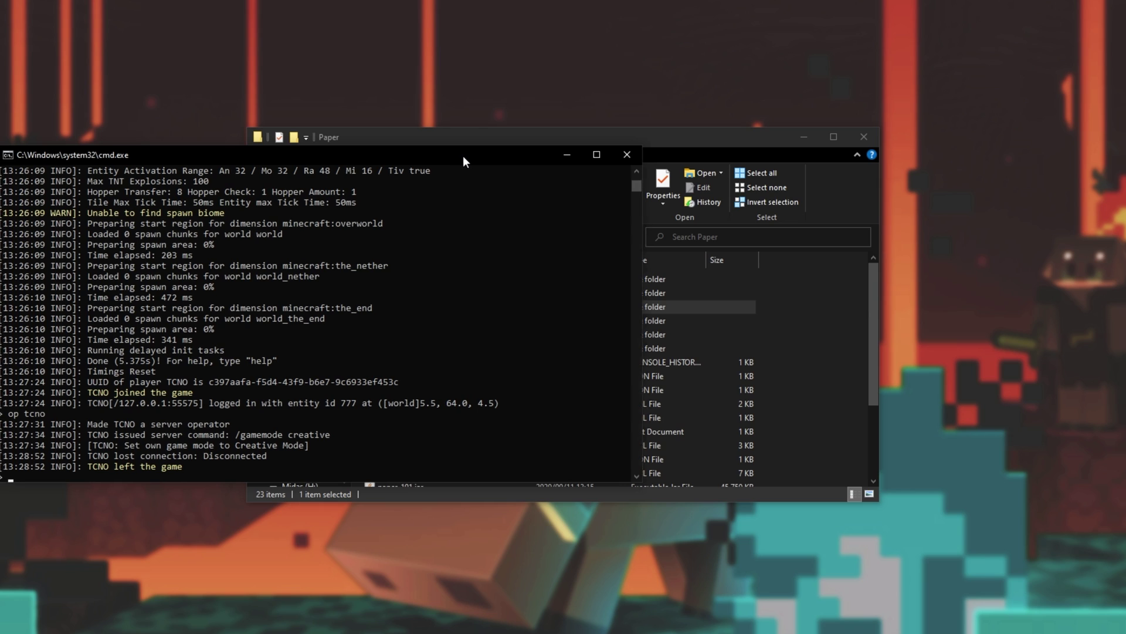
# Save the server's world with save-all in the server console.
pyautogui.moveTo(463, 156); pyautogui.dragTo(704, 156)
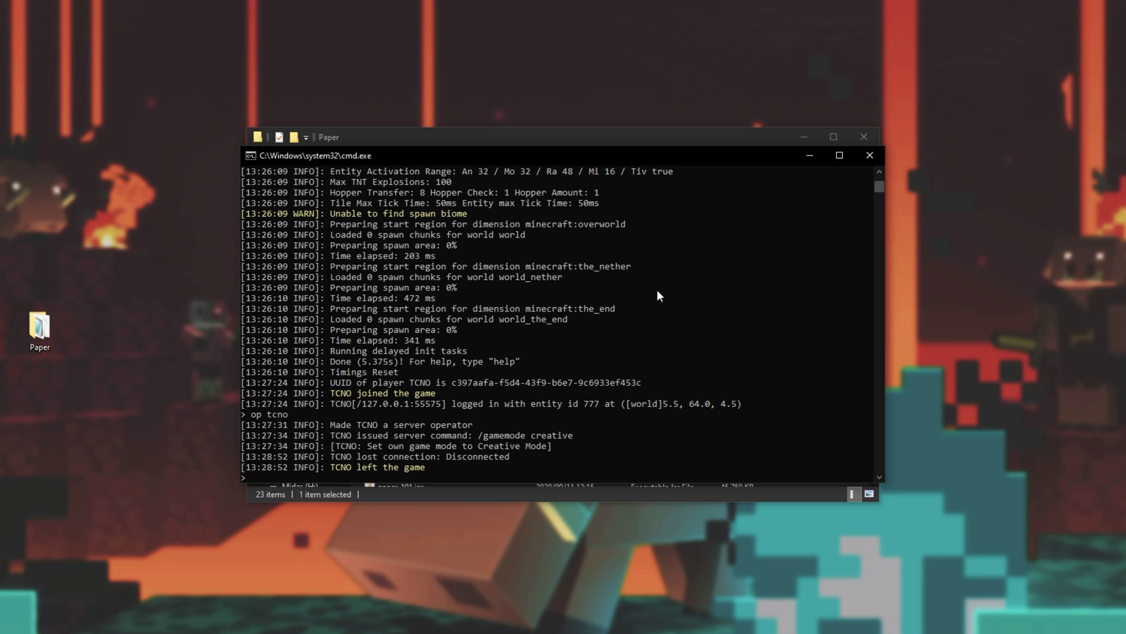
pyautogui.write('save-all')
pyautogui.press('Return')
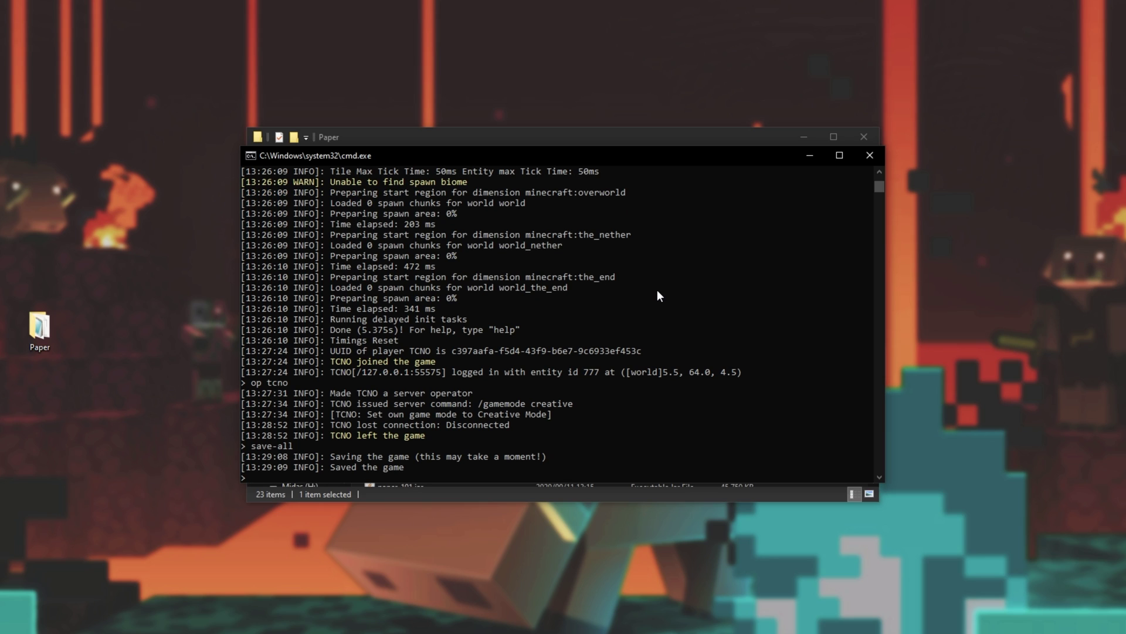
# Shut the Paper server down with stop and close its console window.
pyautogui.write('stop')
pyautogui.press('Return')
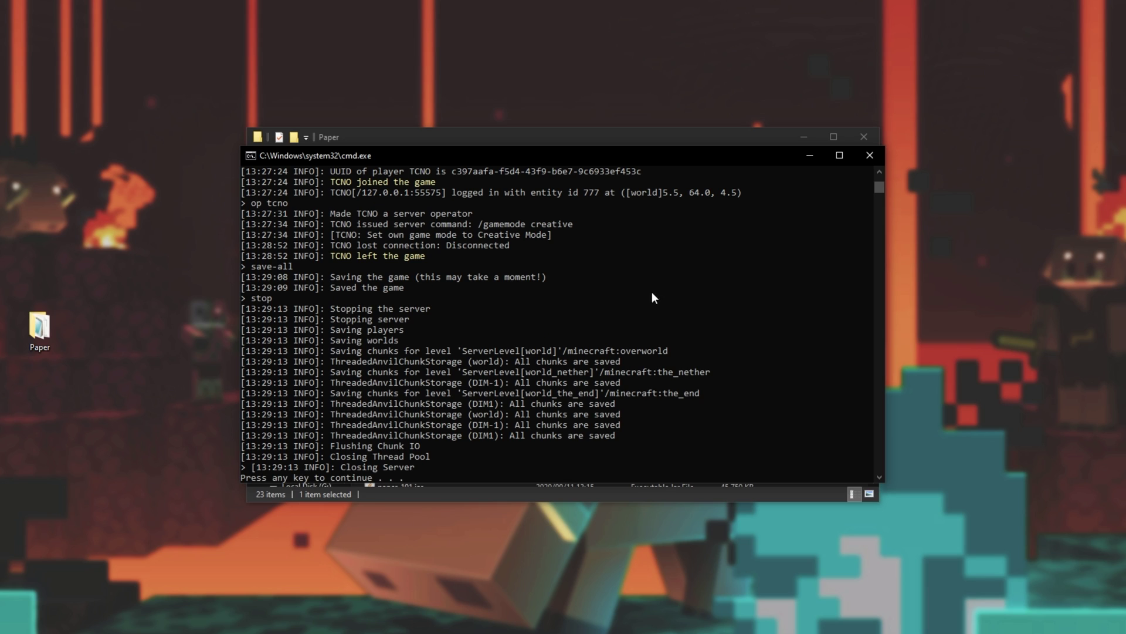
pyautogui.press('Return')
pyautogui.click(785, 306)
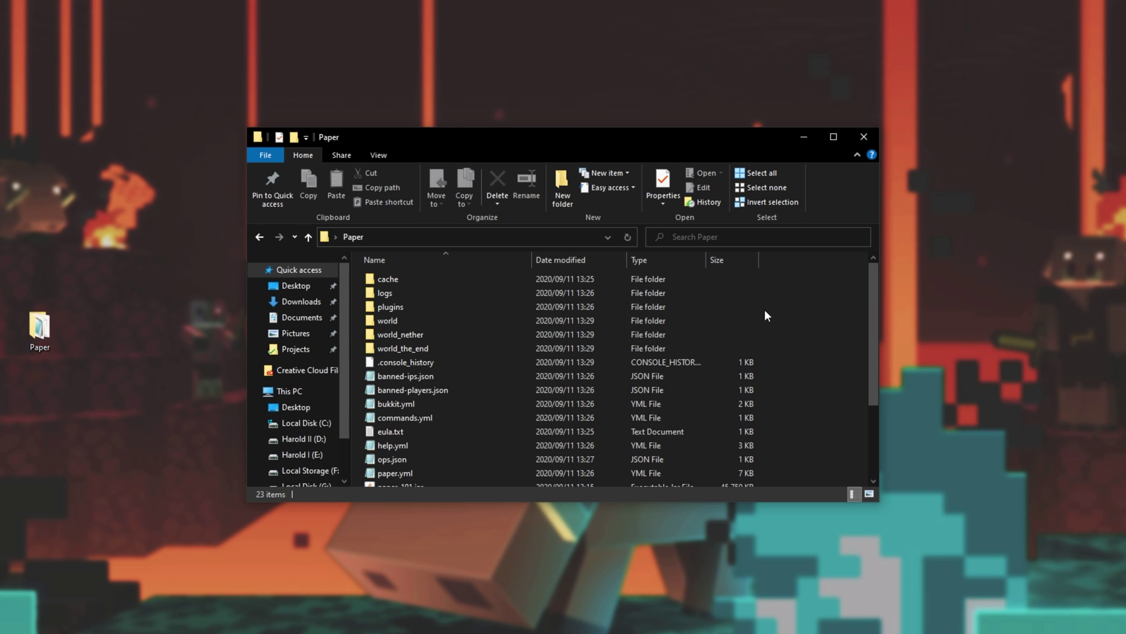
# Scroll the Paper folder list down to server.bat.
pyautogui.scroll(-2, 765, 303)
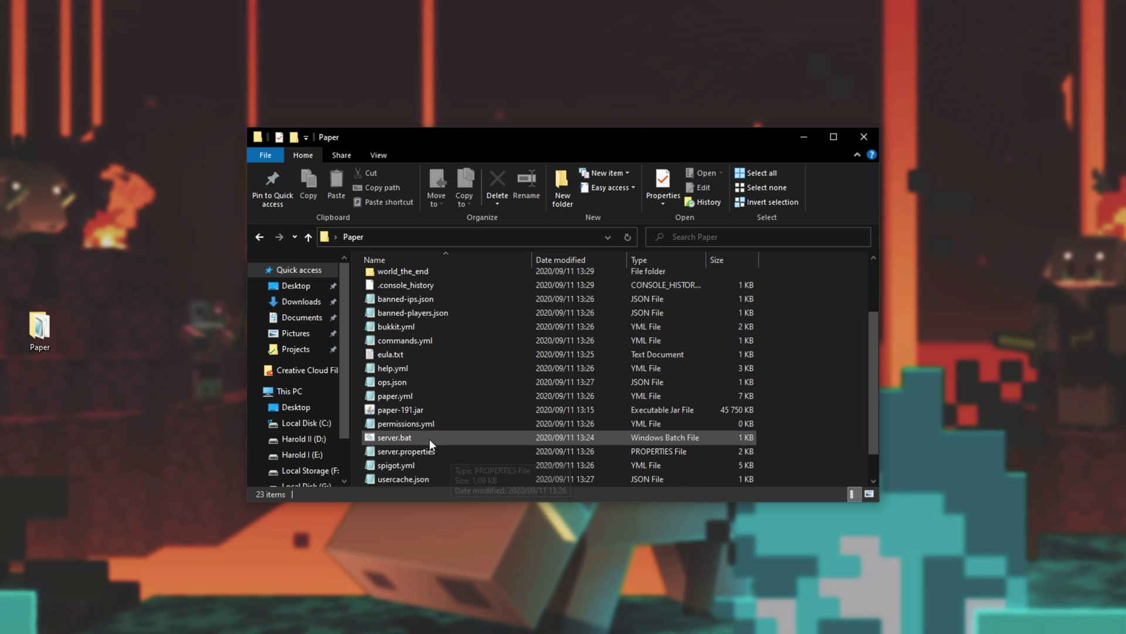